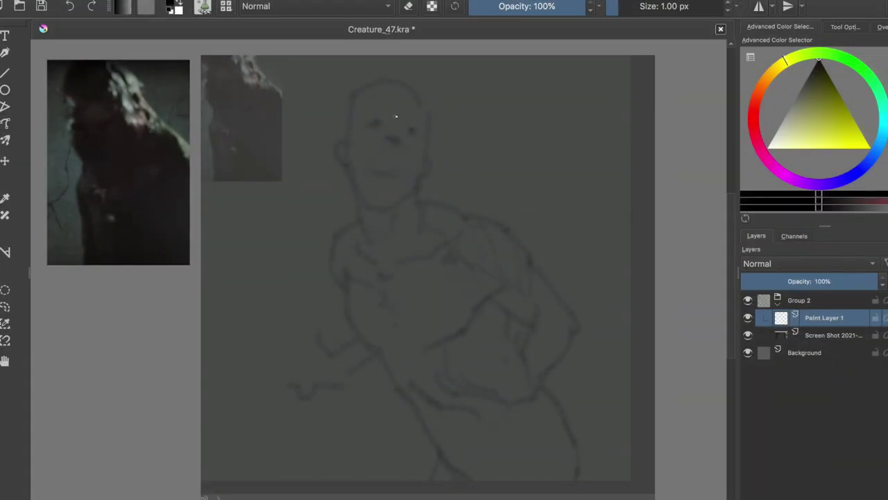
Step: Paint the black hair, head and body silhouette, redrawing the lower body as a rounded hip
mouse_move(426, 111)
mouse_down()
mouse_move(403, 79)
mouse_move(350, 163)
mouse_move(417, 184)
mouse_move(388, 139)
mouse_up()
mouse_move(430, 167)
mouse_down()
mouse_move(353, 178)
mouse_move(421, 198)
mouse_move(519, 250)
mouse_move(581, 334)
mouse_move(555, 326)
mouse_move(513, 395)
mouse_move(488, 254)
mouse_move(434, 323)
mouse_move(358, 309)
mouse_move(410, 389)
mouse_move(546, 403)
mouse_move(564, 496)
mouse_up()
key(ctrl+z)
drag(536, 383, 501, 495)
scroll(482, 392, down, 2)
scroll(481, 403, up, 2)
drag(576, 446, 420, 462)
Step: Add a raised left arm with a hooked, fingered hand, and touch up the neck
mouse_move(381, 326)
mouse_down()
mouse_move(329, 361)
mouse_move(312, 311)
mouse_move(336, 363)
mouse_move(304, 370)
mouse_move(283, 332)
mouse_move(261, 341)
mouse_move(277, 356)
mouse_up()
mouse_move(286, 327)
mouse_down()
mouse_move(301, 372)
mouse_move(277, 378)
mouse_move(330, 381)
mouse_up()
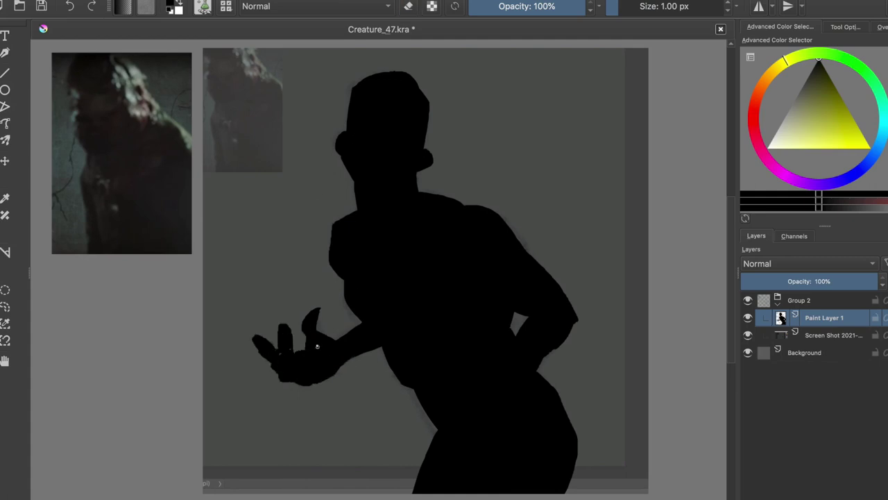
key(ctrl+s)
click(833, 335)
click(825, 317)
drag(345, 152, 351, 203)
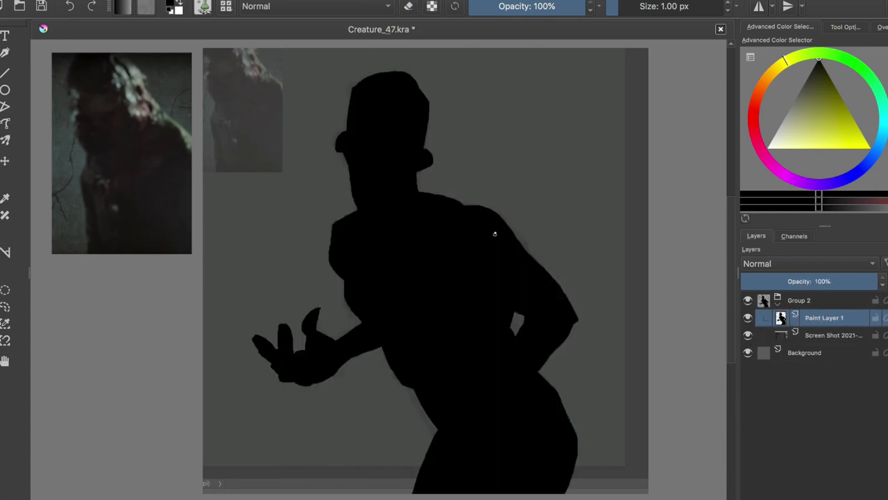
Step: Delete the screenshot reference layer and erase an arc from the hand's underside
key(shift+Delete)
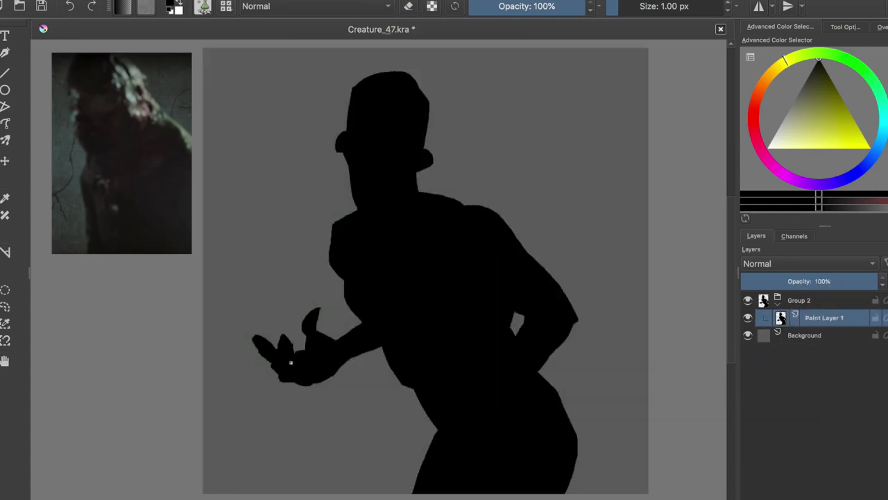
key(e)
drag(278, 374, 331, 390)
Step: On a new paint layer, choose dark brown and crimson colours and a large opaque brush
key(ctrl+s)
key(Insert)
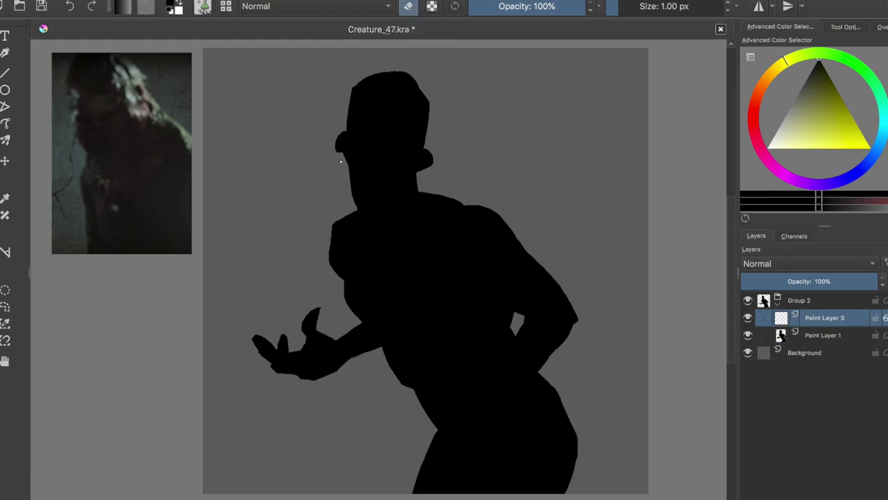
key(shift+BackSpace)
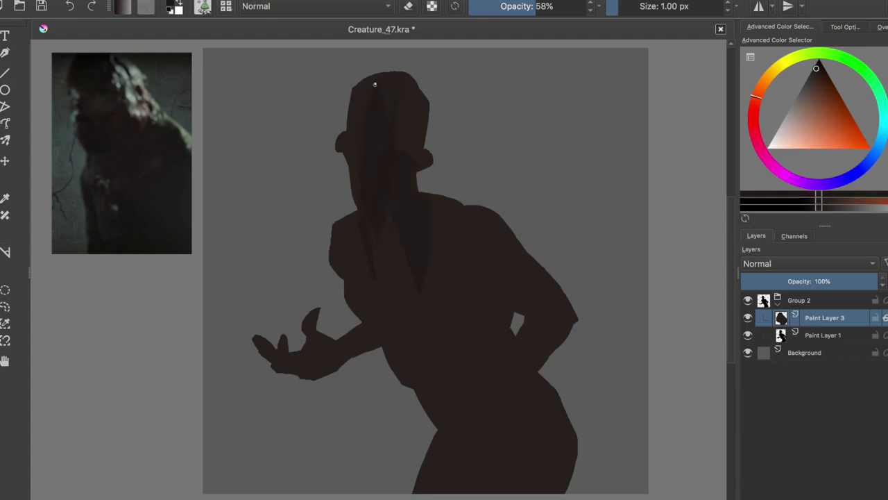
ctrl+click(427, 226)
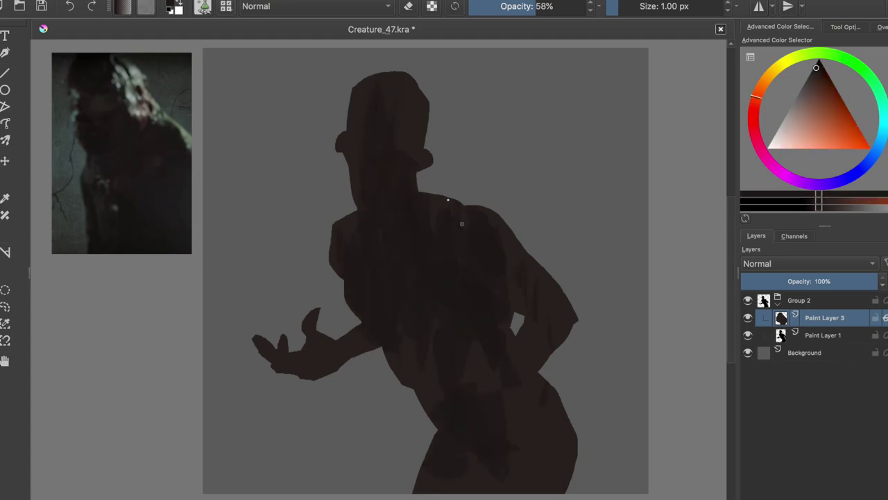
ctrl+click(349, 278)
right_click(402, 326)
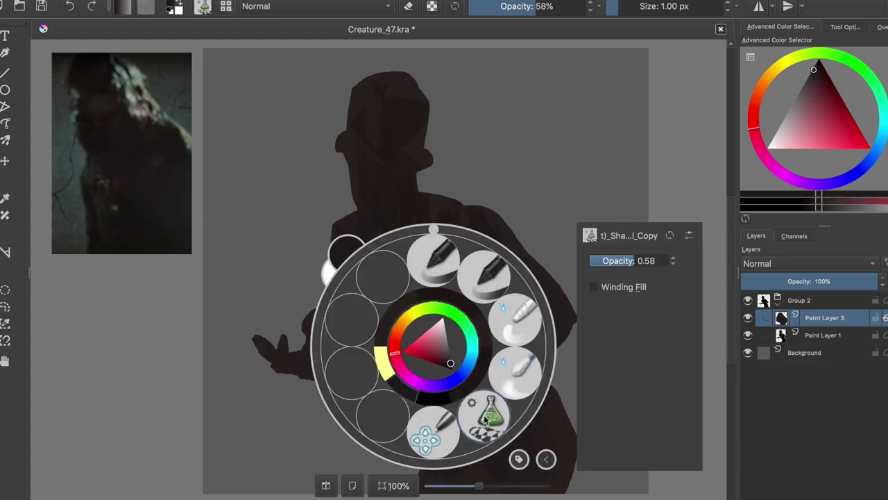
click(401, 236)
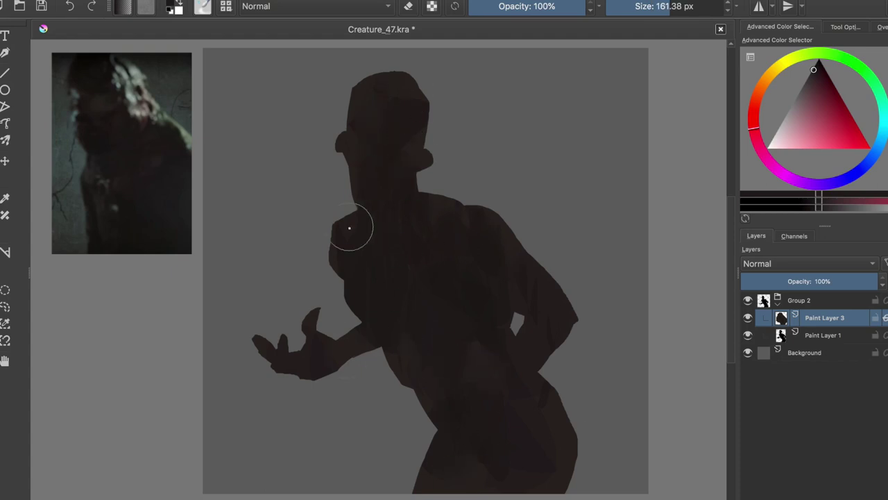
key(bracketleft)
key(bracketleft)
key(bracketleft)
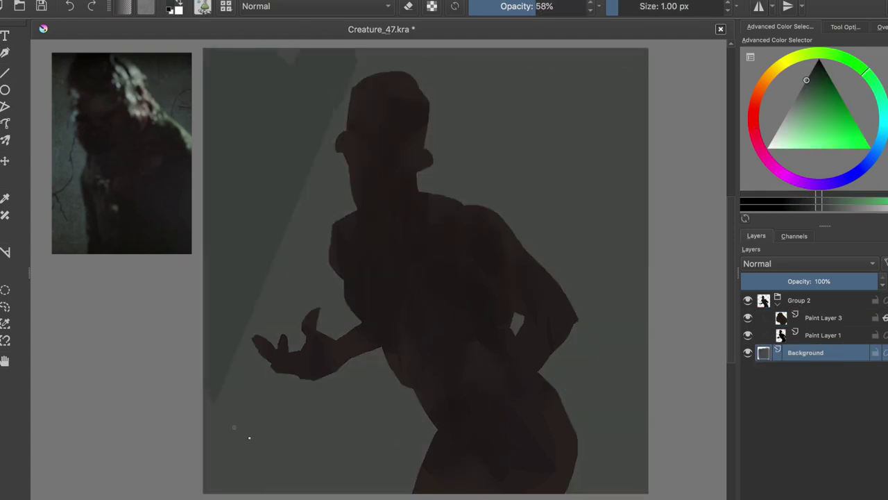
Step: Cover the small triangle at the canvas top with a large opaque brush, then select Paint Layer 3
key(slash)
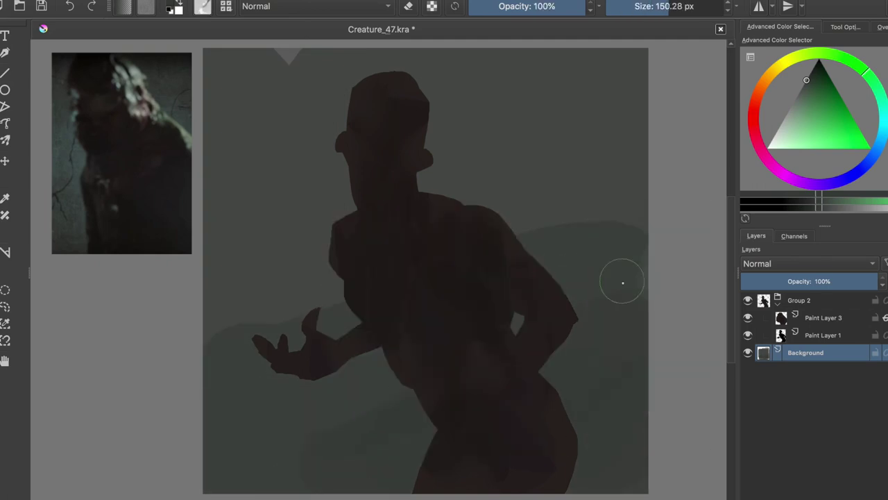
drag(306, 48, 264, 74)
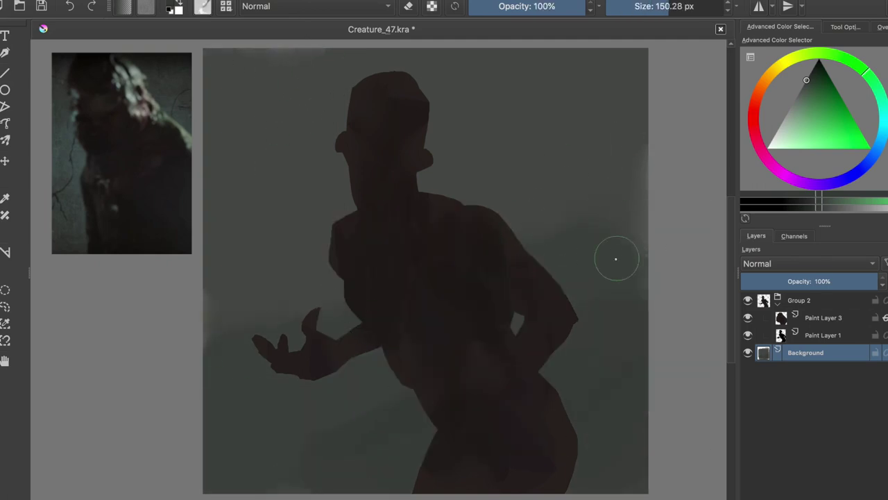
click(825, 317)
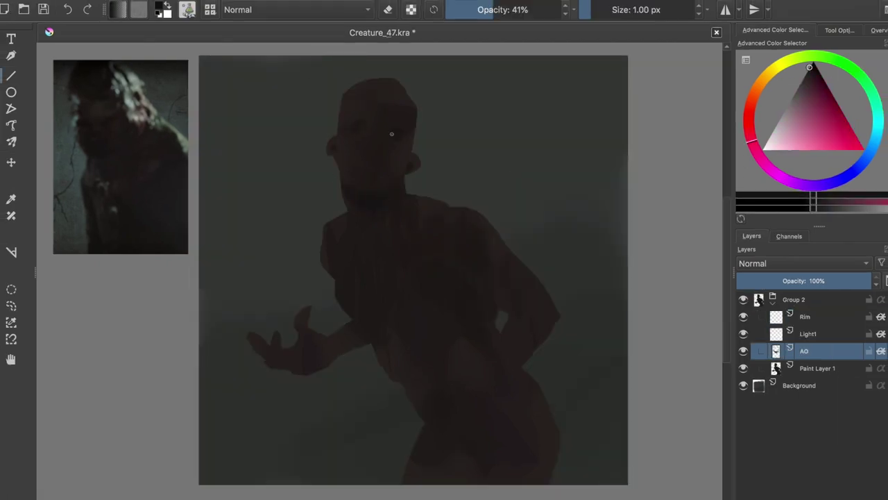
Step: Paint darker AO shadows across the lower body and hip, saving as you go
key(t)
key(b)
key(ctrl+s)
click(475, 288)
drag(428, 424, 472, 456)
key(ctrl+s)
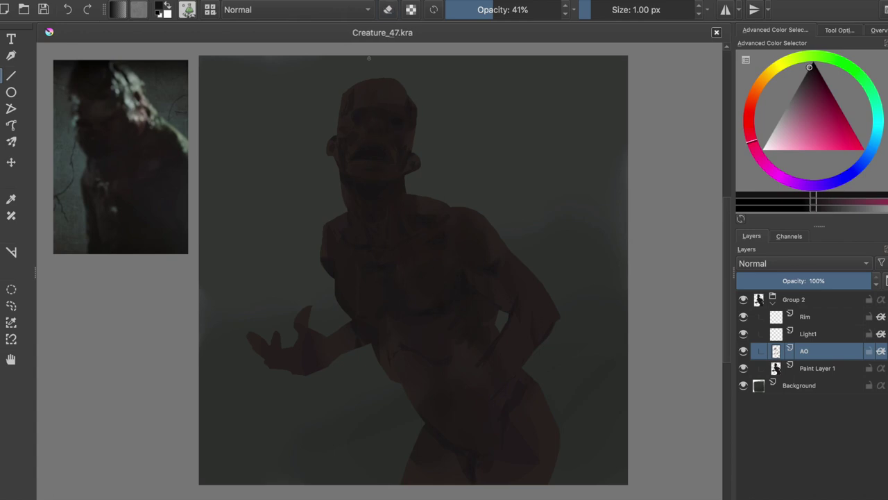
click(499, 363)
key(e)
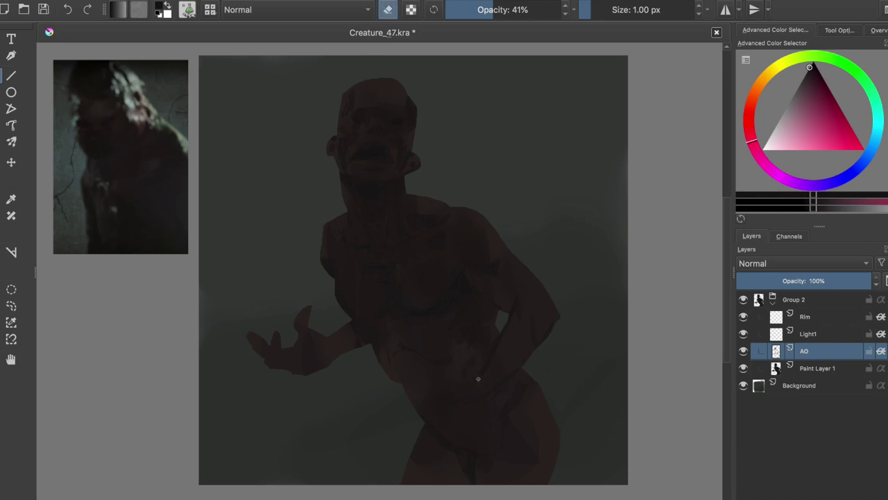
key(e)
key(ctrl+s)
key(Page_Up)
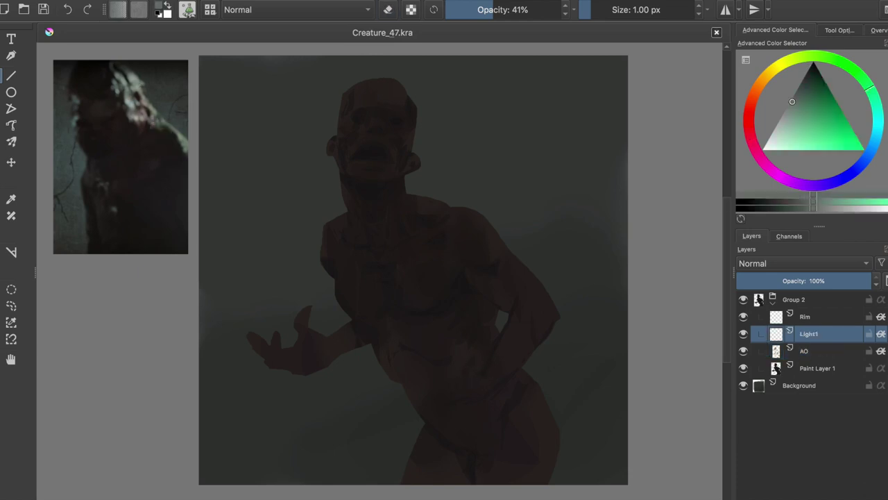
Step: Paint pale highlights down the right side of the head, face and jaw
drag(412, 97, 417, 170)
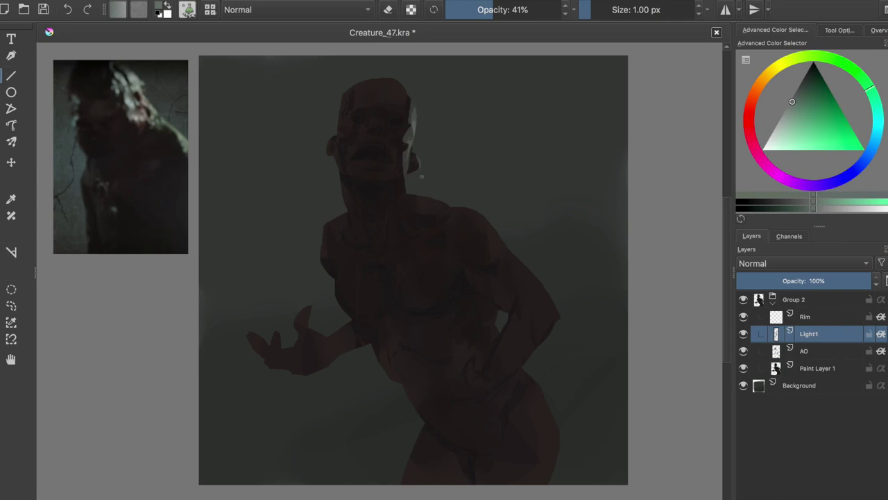
drag(403, 114, 399, 174)
key(ctrl+s)
key(m)
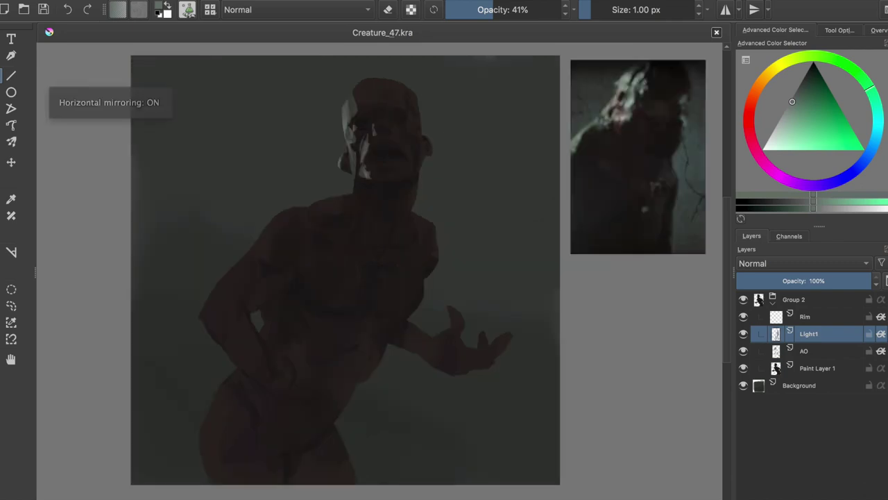
key(m)
Step: On the Rim layer, paint rim light along the head's left edge and ear
key(Page_Up)
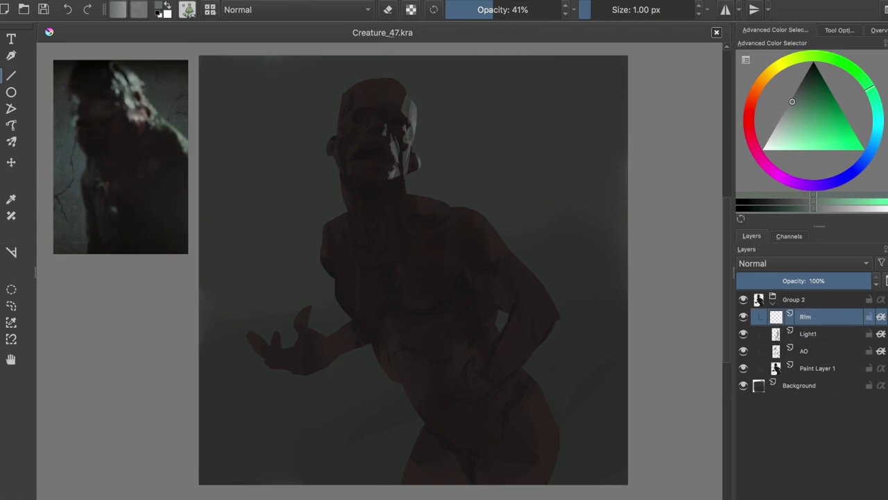
drag(342, 107, 339, 132)
drag(340, 94, 342, 111)
drag(327, 140, 339, 200)
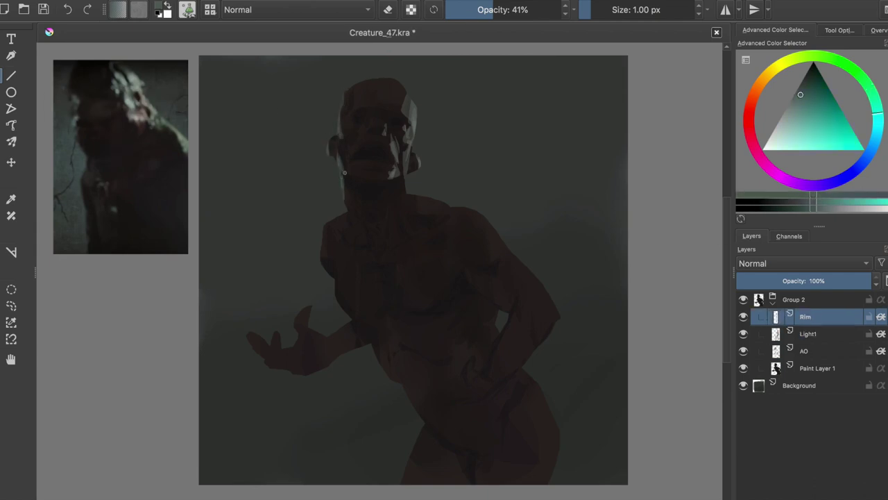
key(m)
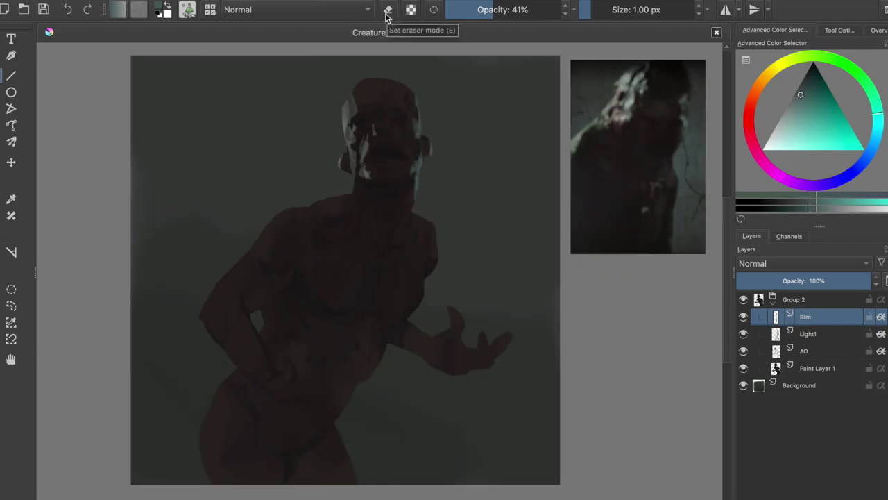
ctrl+click(418, 182)
key(m)
Step: On Light1, paint pale highlights on the neck, left shoulder and arm edge
key(Page_Down)
drag(401, 175, 398, 208)
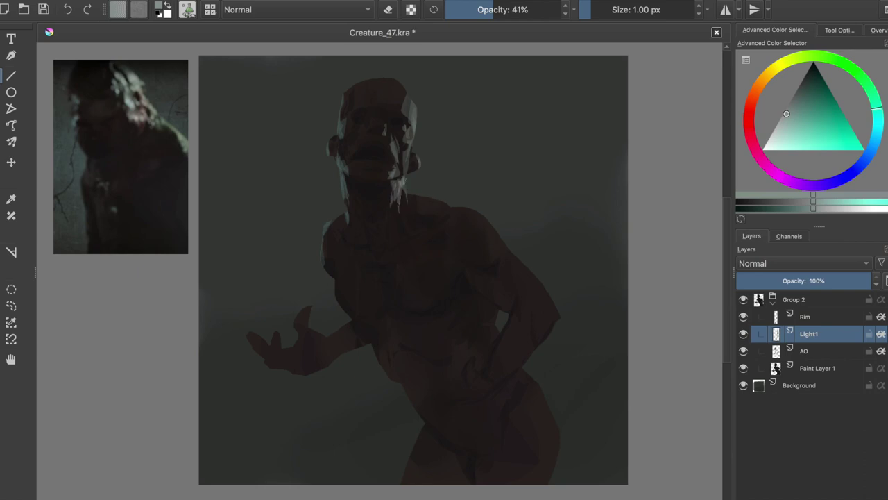
key(e)
drag(401, 175, 397, 182)
key(m)
mouse_move(344, 197)
mouse_down()
mouse_move(309, 208)
mouse_move(257, 254)
mouse_up()
drag(292, 208, 206, 306)
drag(251, 248, 223, 278)
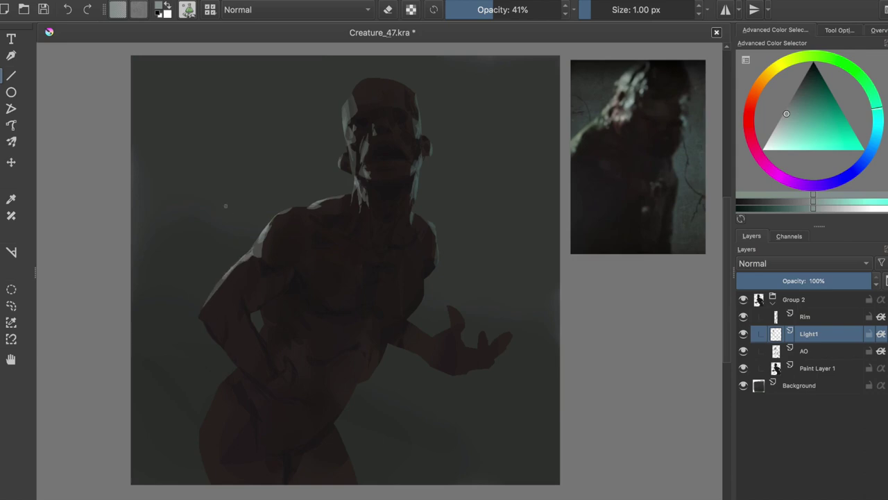
key(m)
key(ctrl+s)
Step: Highlight the right shoulder, elbow and arm edge, then insert a new layer above Rim
drag(497, 253, 484, 218)
drag(558, 306, 550, 332)
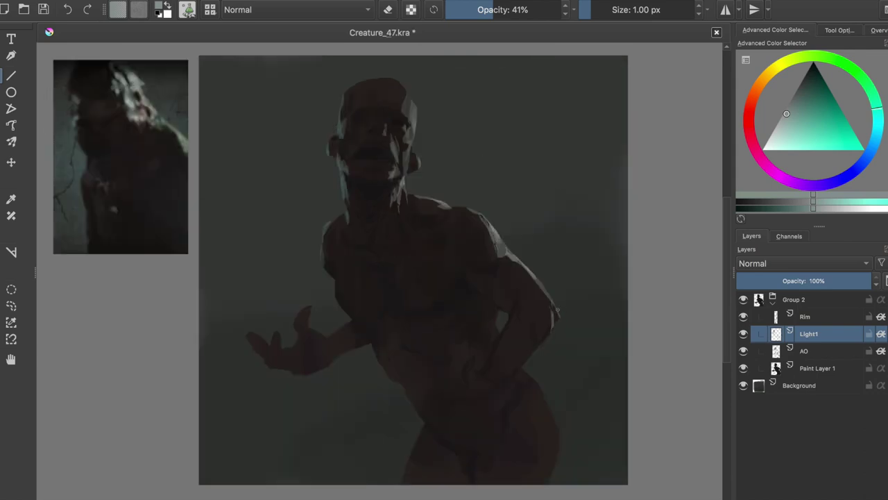
drag(542, 292, 524, 268)
key(m)
key(m)
key(ctrl+s)
click(805, 316)
key(Insert)
Step: Rename the new layer 'Eyes teeth' and dab light glints on the eyes and teeth
double_click(815, 317)
text(Eyes teeth)
key(Return)
ctrl+click(361, 111)
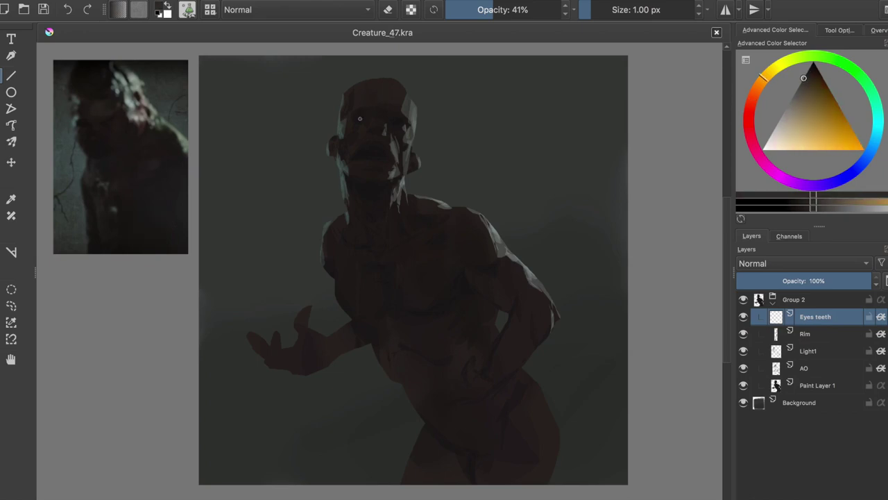
click(361, 111)
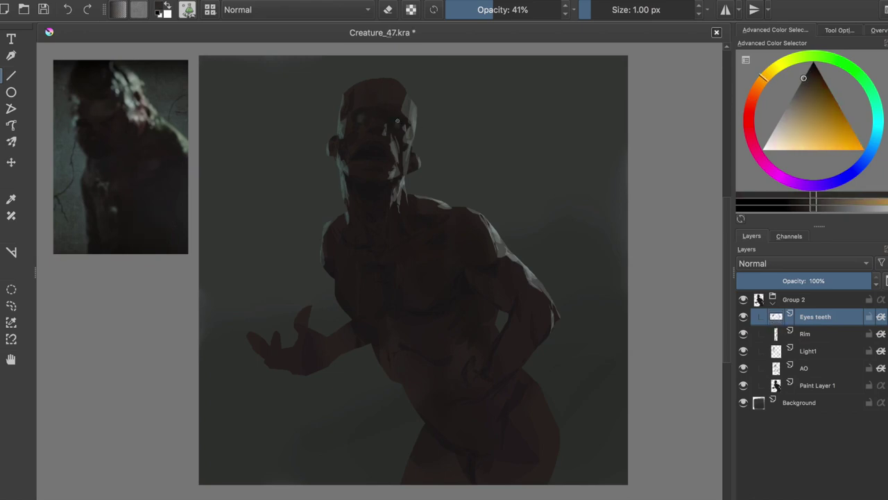
drag(366, 148, 373, 153)
key(m)
key(m)
key(ctrl+s)
Step: Add a new layer and paint the gums near the mouth, checking the face mirrored
key(Insert)
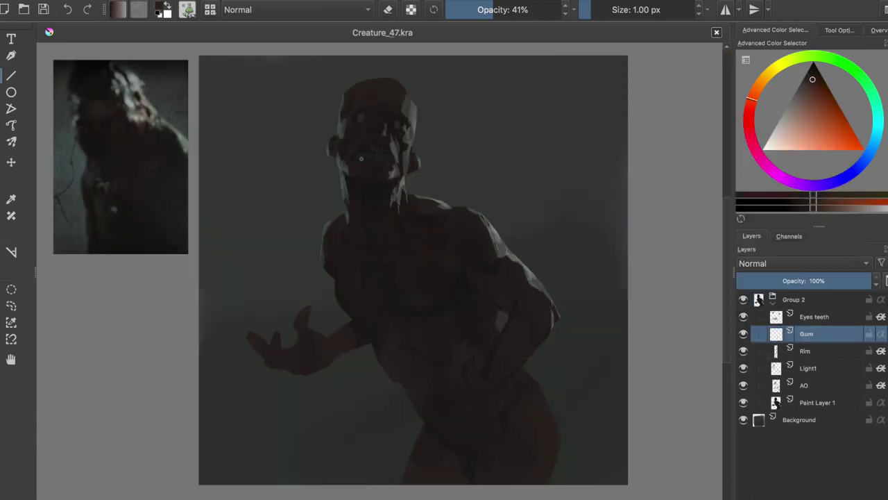
drag(362, 157, 372, 153)
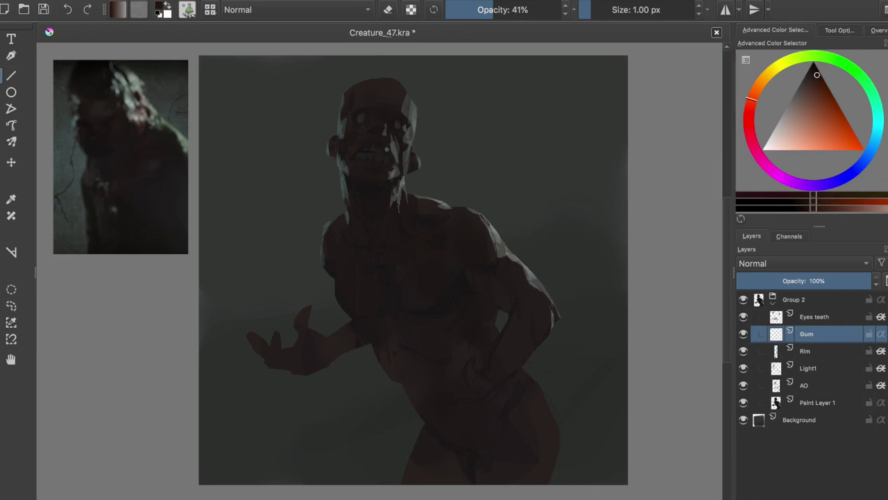
key(m)
key(Page_Up)
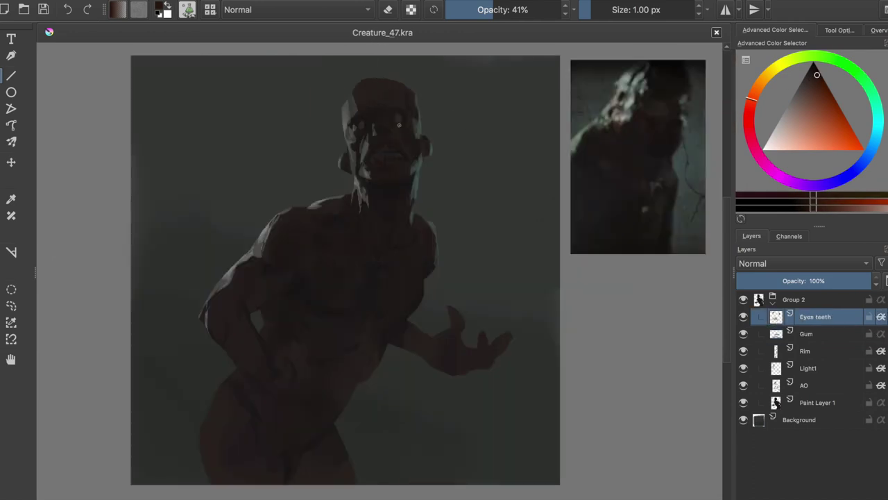
key(m)
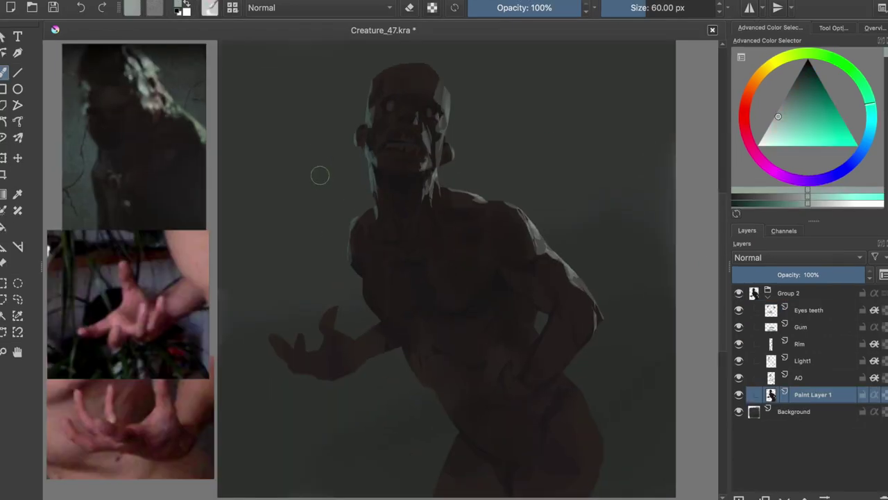
Step: Pick a brush preset from the pop-up palette and reshape the raised hand's fingers
right_click(322, 174)
key(F6)
click(341, 31)
click(369, 139)
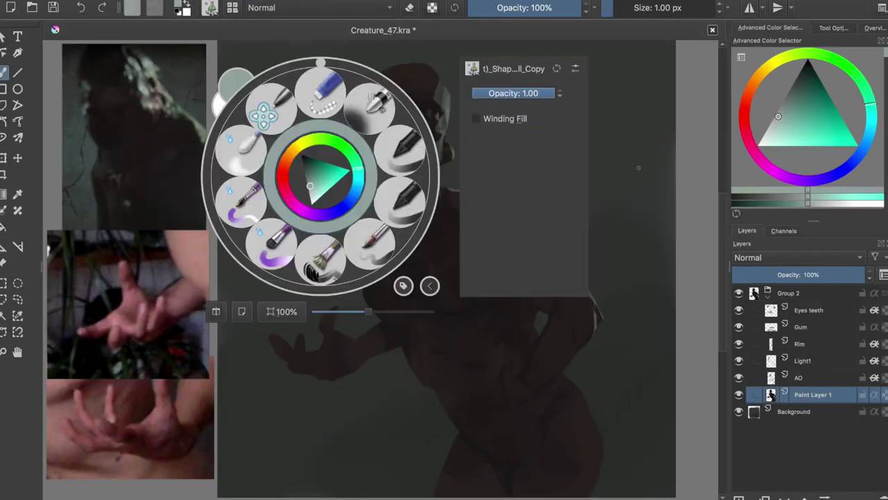
key(e)
key(e)
Step: Darken the palm shadow, dab more shadow on the AO layer, and add a new layer
key(e)
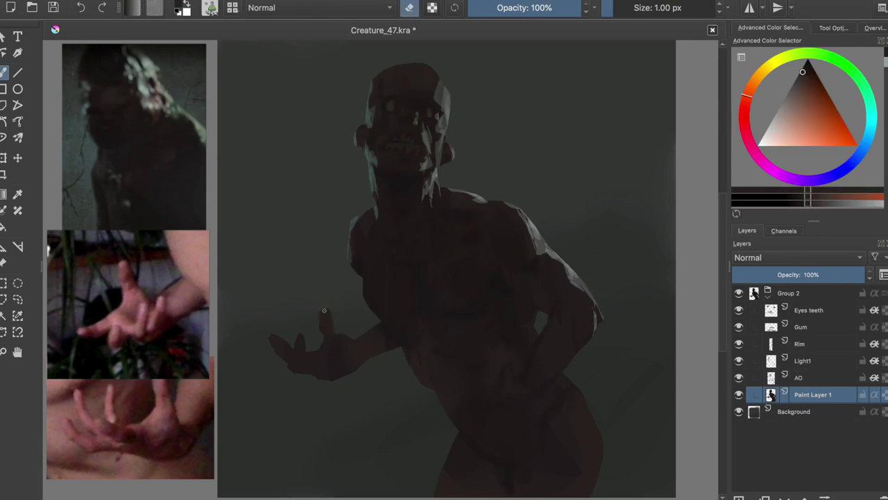
key(e)
mouse_move(305, 336)
mouse_down()
mouse_move(274, 368)
mouse_move(312, 355)
mouse_move(273, 374)
mouse_up()
ctrl+click(305, 355)
key(e)
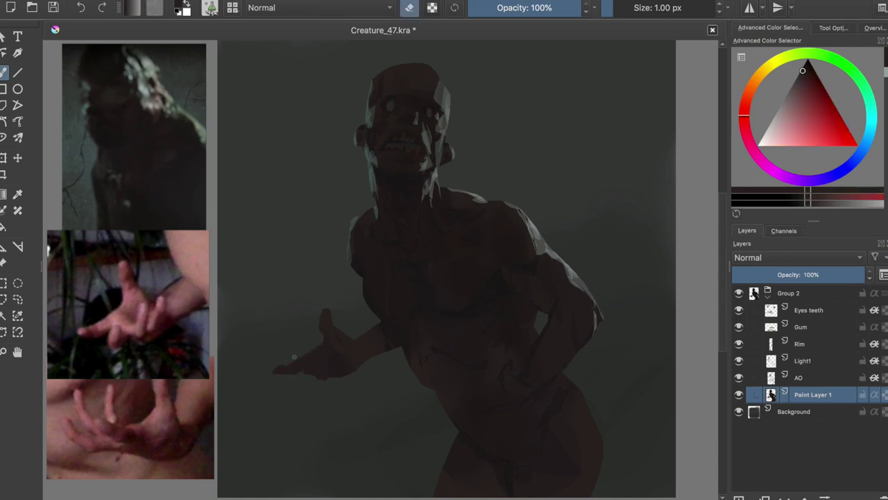
key(e)
drag(333, 380, 334, 382)
key(ctrl+s)
key(Page_Up)
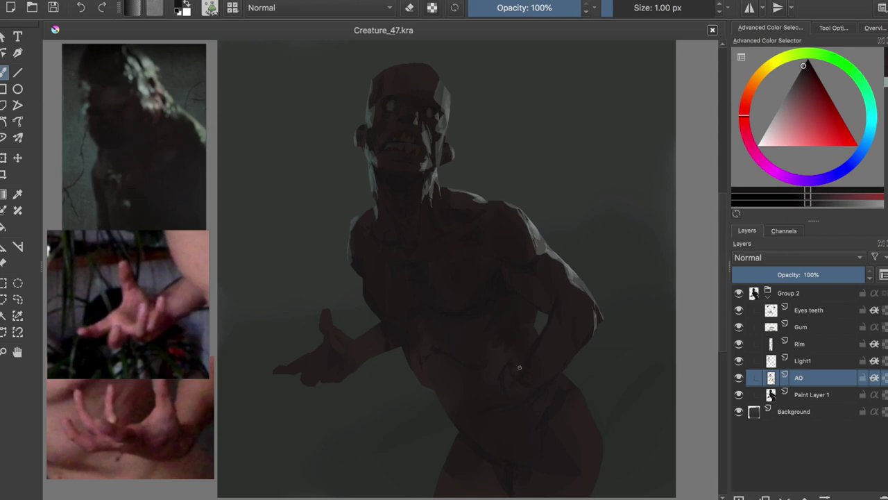
click(492, 327)
key(e)
key(e)
key(e)
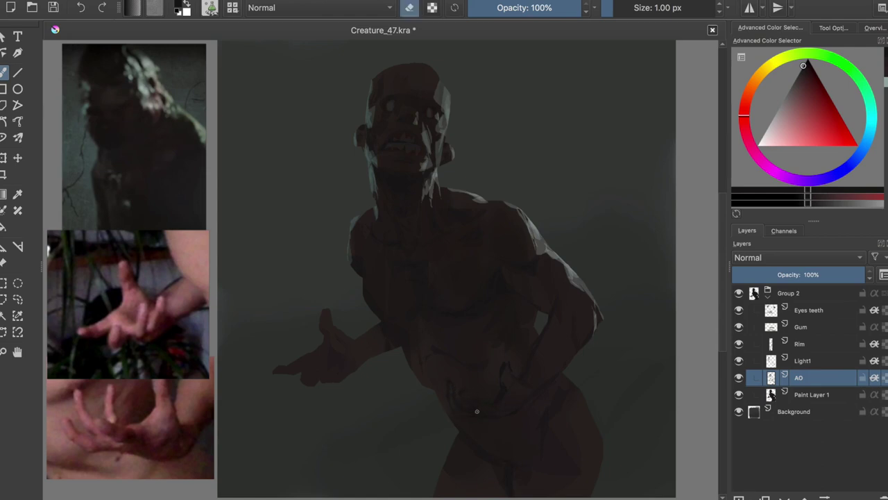
key(e)
key(e)
key(e)
key(e)
key(e)
key(e)
key(e)
key(e)
key(e)
key(e)
key(e)
key(ctrl+s)
key(Insert)
Step: Paint dark shadow strokes at the creature's side and waist on the new layer
drag(514, 350, 524, 384)
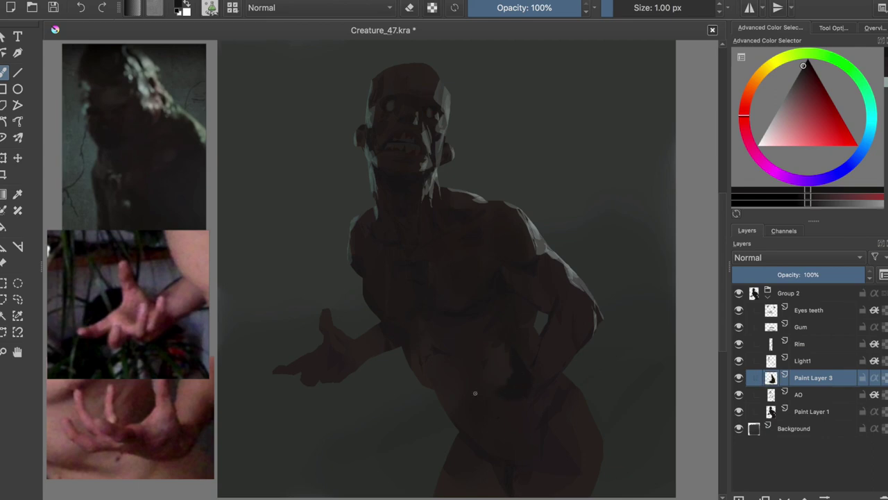
mouse_move(485, 383)
mouse_down()
mouse_move(439, 386)
mouse_move(475, 384)
mouse_up()
key(ctrl+z)
key(ctrl+r)
drag(512, 326, 525, 375)
key(ctrl+shift+a)
key(b)
key(ctrl+s)
drag(497, 387, 486, 374)
Step: Move Paint Layer 3 to the top and group it with a fresh empty layer
drag(774, 377, 773, 286)
key(Insert)
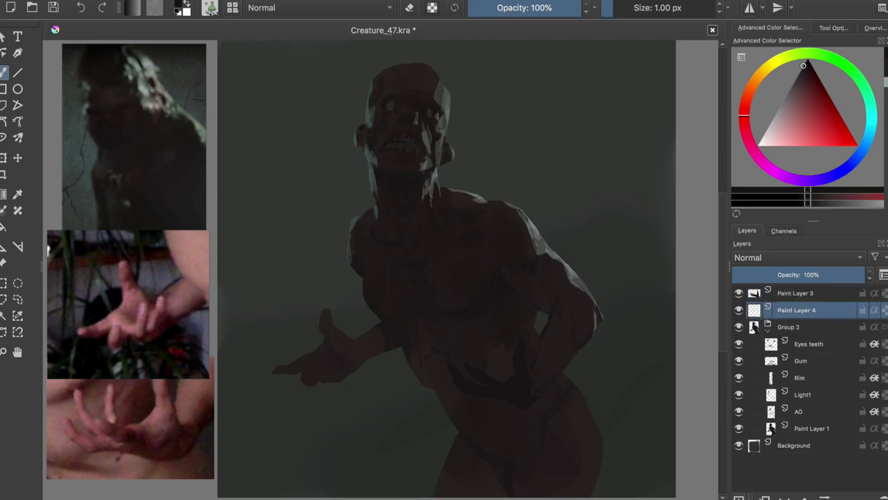
key(ctrl+g)
key(shift+Delete)
key(Insert)
key(ctrl+s)
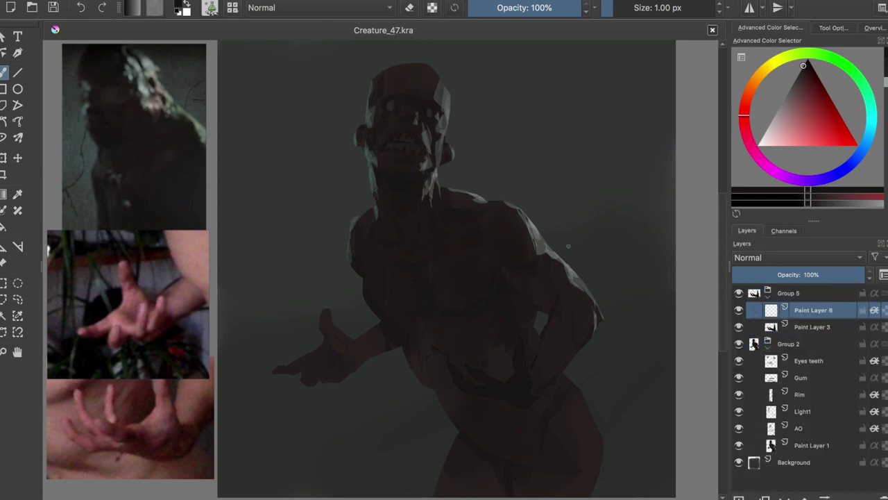
Step: Select Light1 and enlarge the blending brush to about 11 px
click(798, 428)
click(808, 411)
drag(445, 92, 436, 72)
key(m)
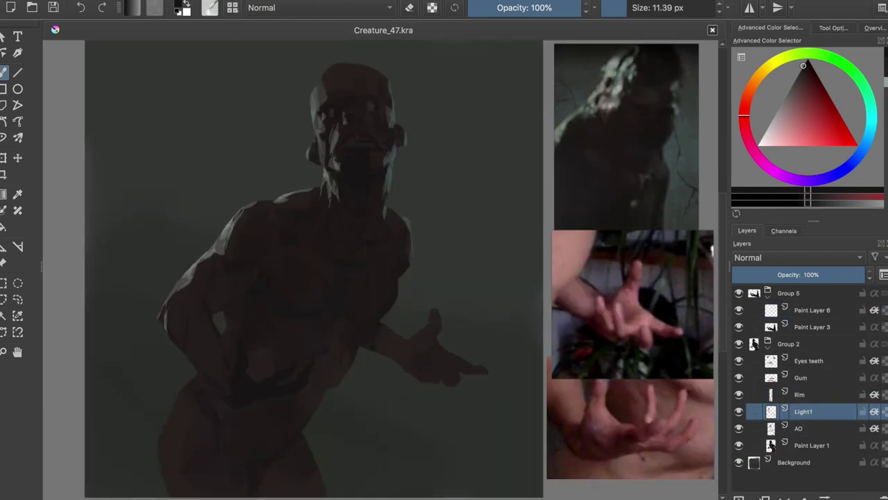
Step: With a 1 px brush and teal colour, dab an eye highlight and lower opacity to 38%
key(m)
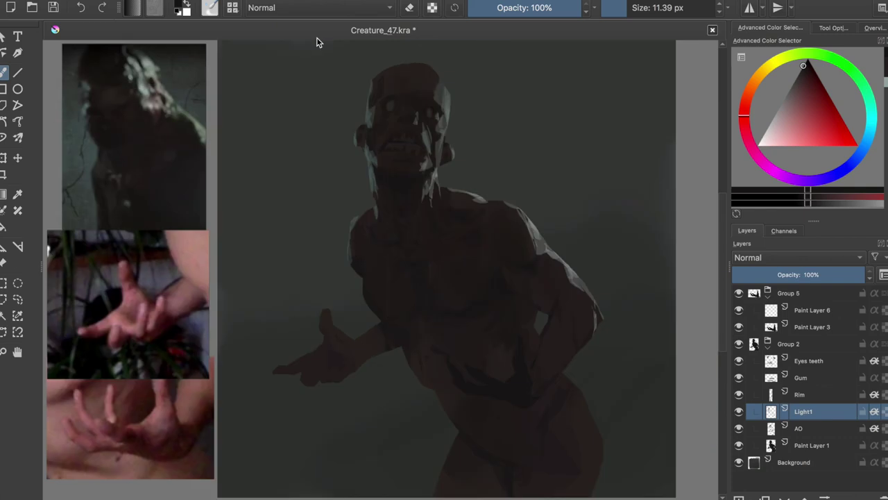
key(ctrl+s)
right_click(396, 174)
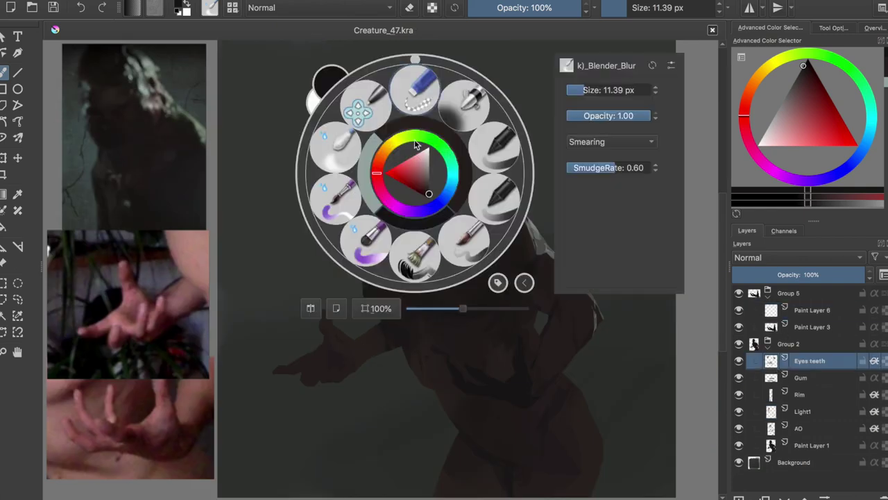
click(411, 87)
ctrl+click(389, 104)
click(388, 104)
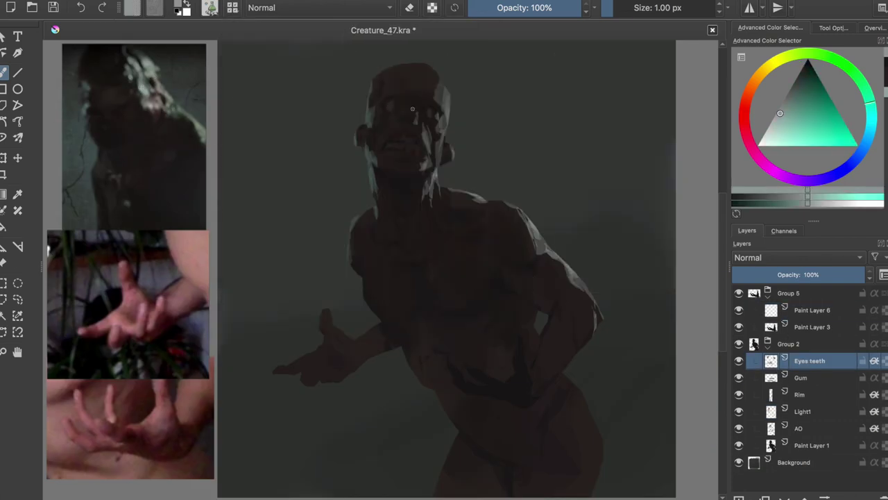
key(o)
key(o)
key(o)
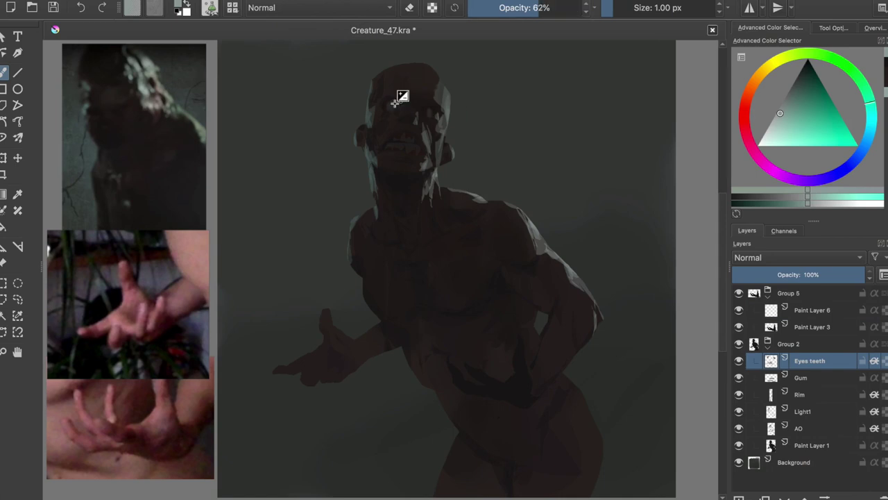
key(o)
key(o)
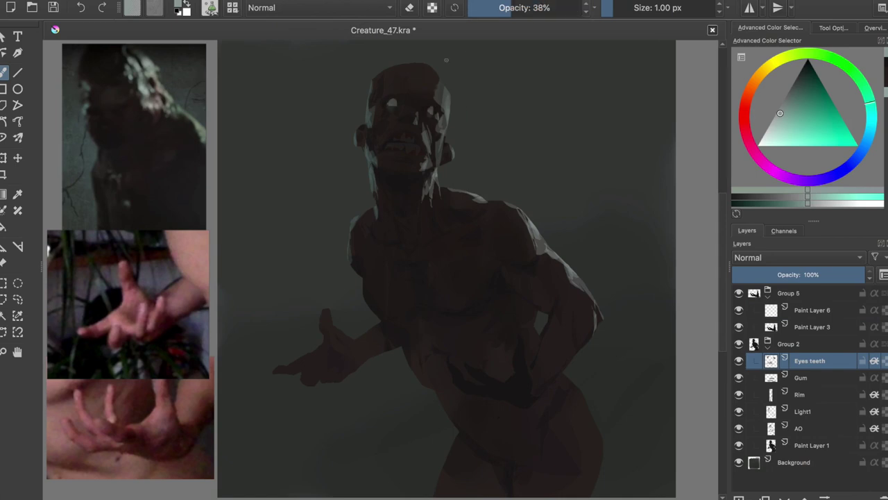
key(m)
key(m)
Step: Add a layer named 'Spec' and try a teeth highlight, undoing it
key(Insert)
text(Spec)
key(Return)
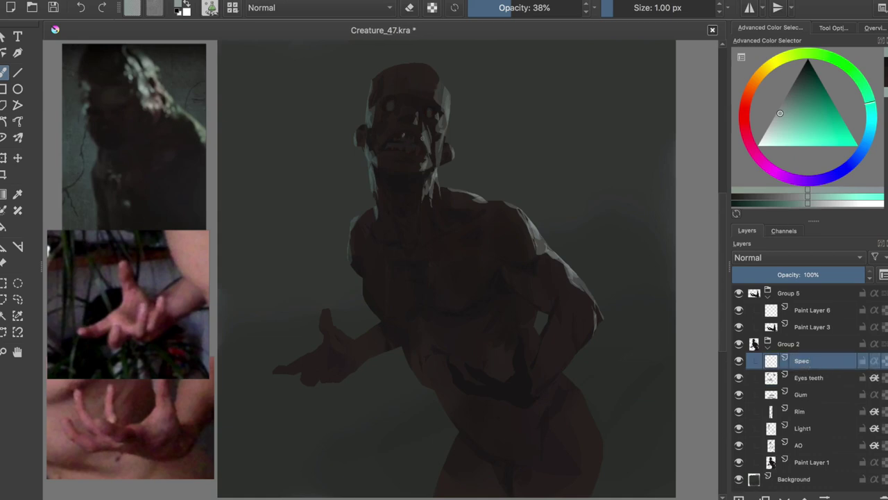
drag(404, 133, 410, 138)
key(ctrl+z)
key(e)
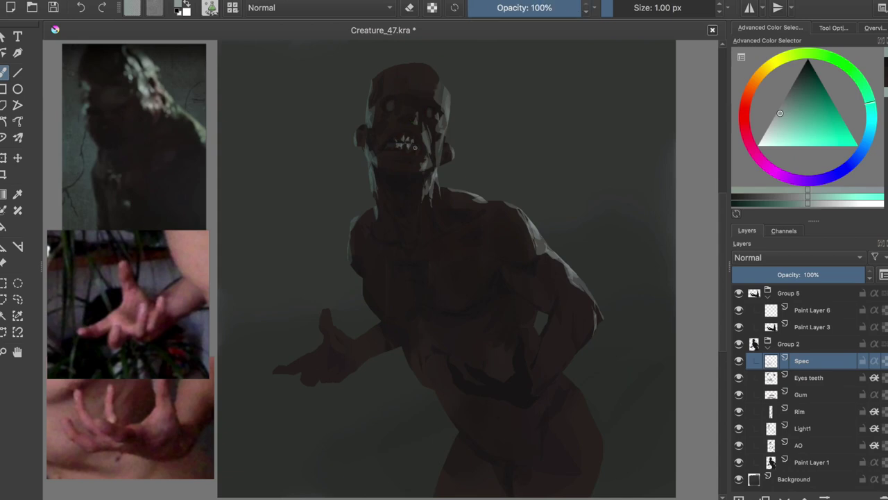
key(ctrl+s)
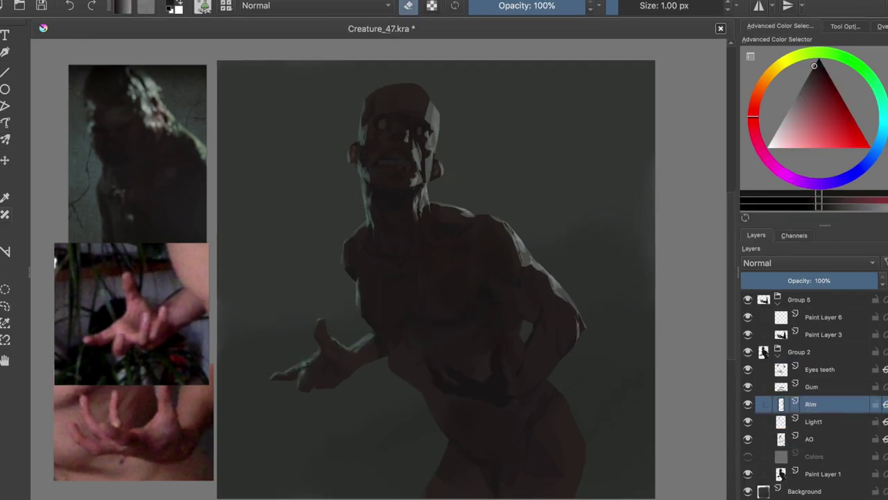
Step: Sample a dark teal from the painting, mirror-check the view, and save
key(m)
key(m)
key(m)
key(m)
key(e)
ctrl+click(299, 372)
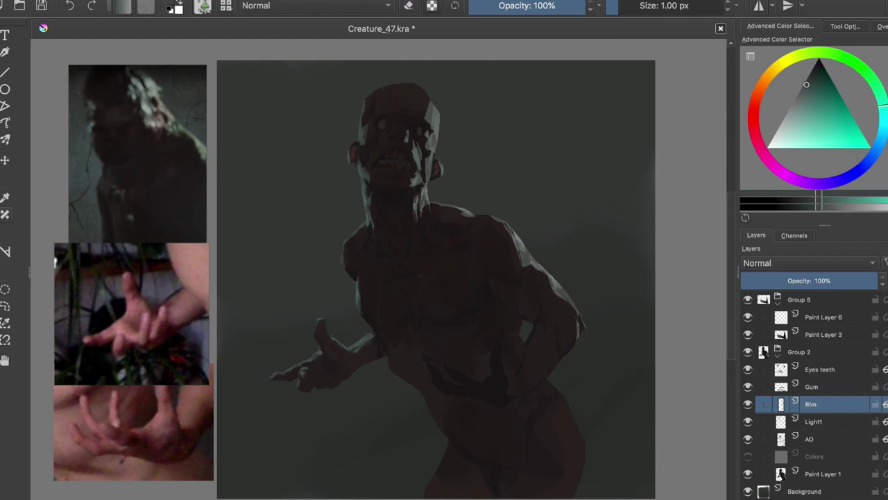
key(m)
key(e)
key(e)
key(e)
key(e)
key(m)
key(e)
key(e)
key(m)
key(ctrl+s)
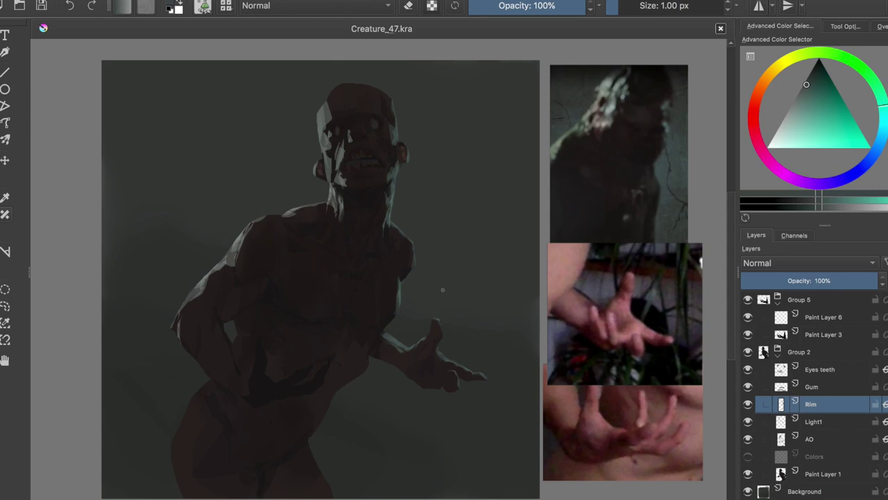
Step: Deepen the shadow around the hand with a dark red on the AO layer
key(m)
key(Page_Down)
key(Page_Down)
ctrl+click(365, 229)
drag(365, 229, 313, 376)
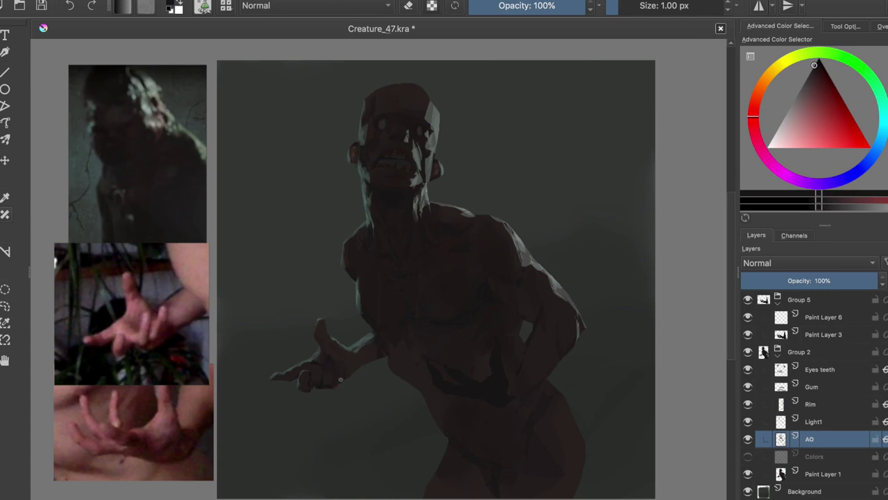
key(e)
key(Page_Down)
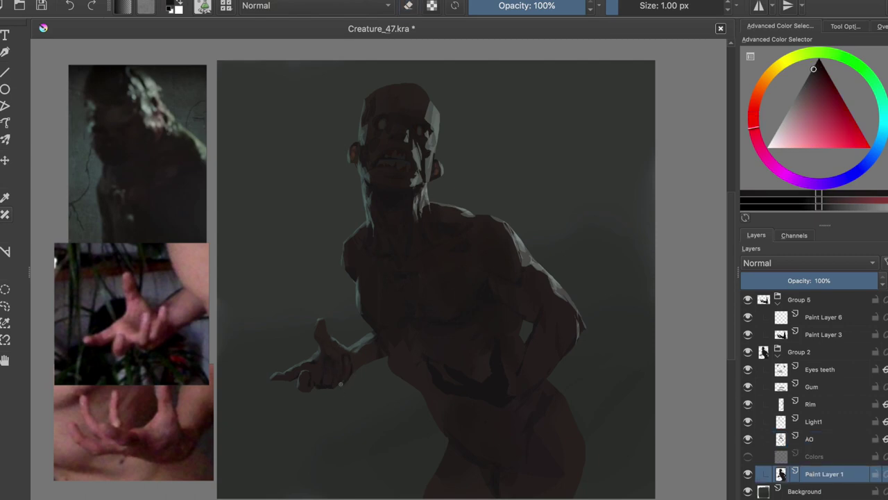
key(Page_Up)
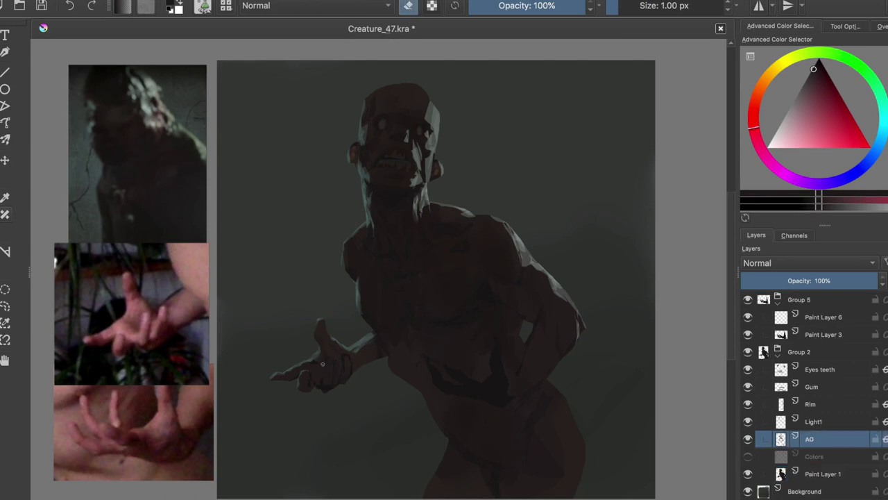
key(e)
key(e)
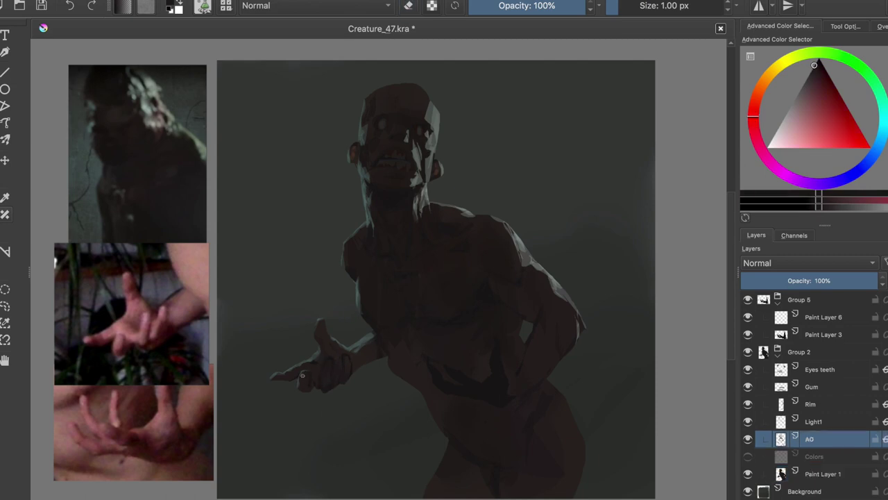
key(e)
key(e)
key(Page_Down)
key(e)
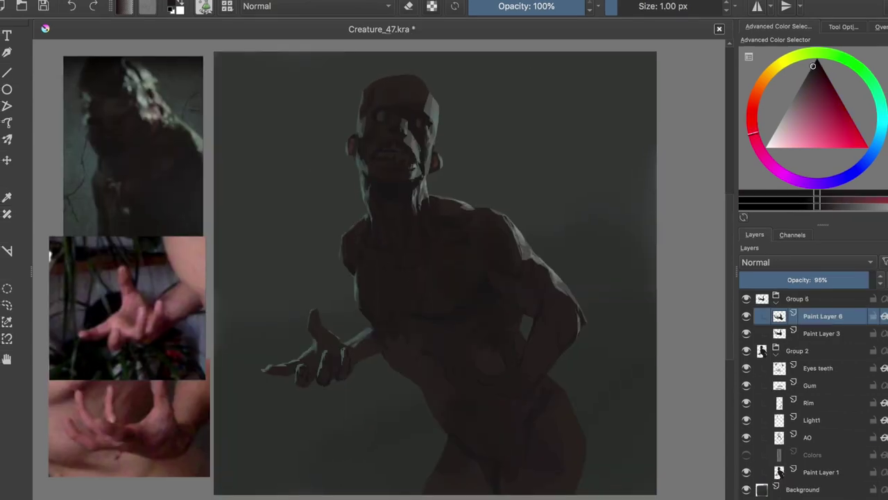
Step: Paint a faint grey-green rim light along the hip on Light1 at 64% opacity, then save
key(Page_Down)
key(Page_Down)
key(Page_Down)
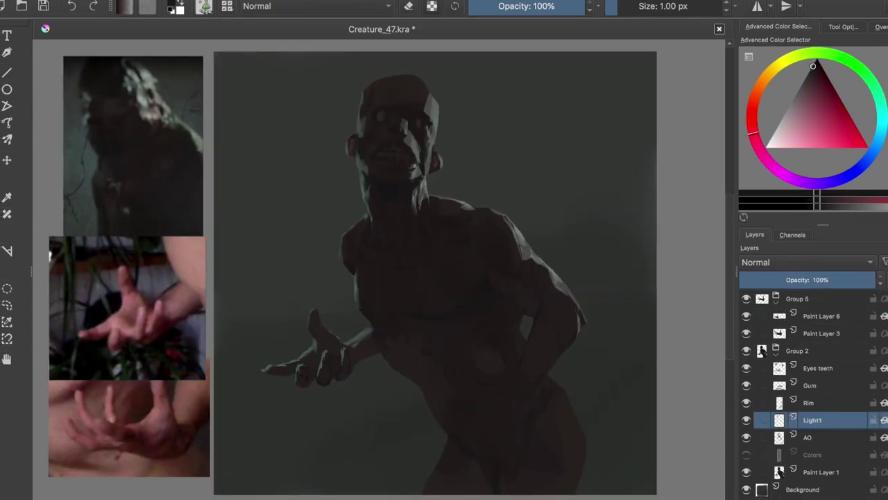
ctrl+click(577, 86)
key(i)
key(i)
key(i)
drag(545, 366, 565, 395)
key(e)
key(o)
key(o)
key(o)
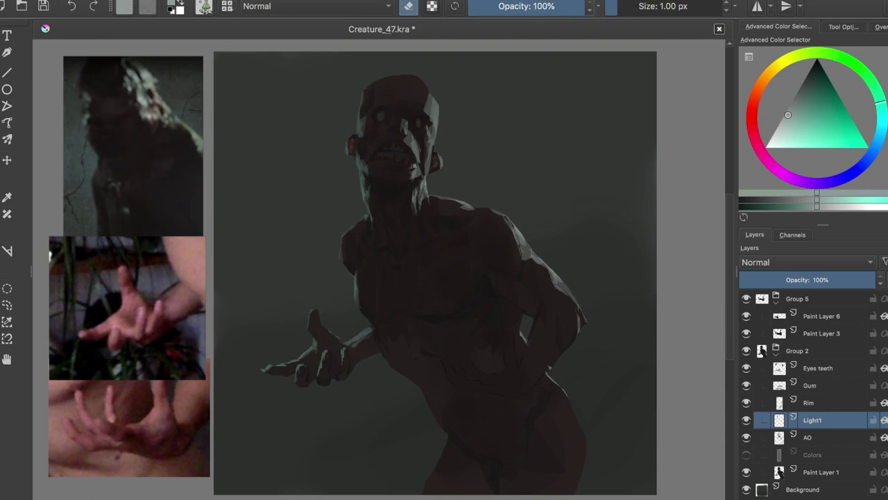
key(m)
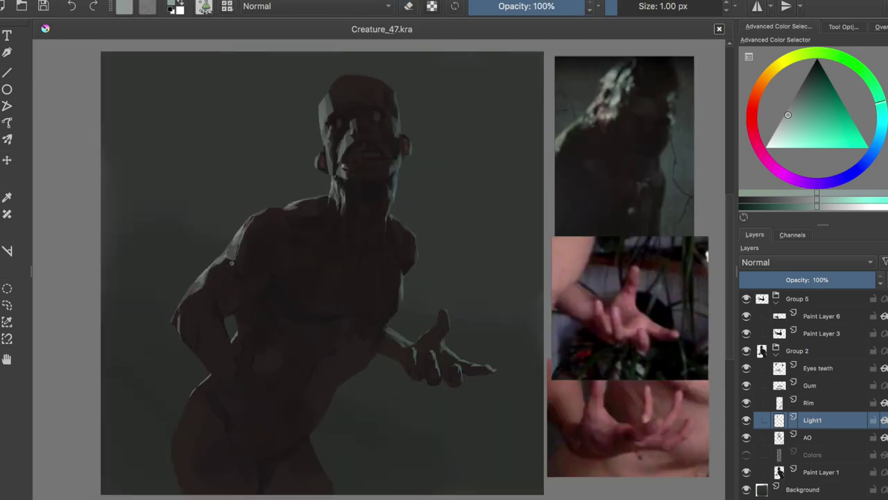
key(m)
key(ctrl+s)
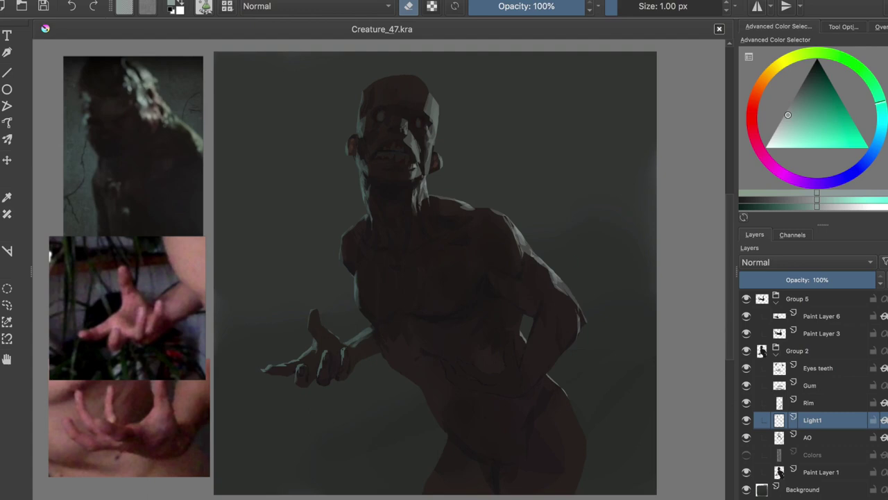
Step: Group a new top paint layer as 'Hair', pick a dark hair colour, and test a hairline stroke
click(798, 299)
key(Insert)
key(ctrl+g)
double_click(798, 299)
text(Hair)
ctrl+click(403, 137)
mouse_move(365, 90)
mouse_down()
mouse_move(425, 66)
mouse_move(393, 76)
mouse_move(443, 95)
mouse_up()
key(ctrl+z)
key(ctrl+z)
key(ctrl+z)
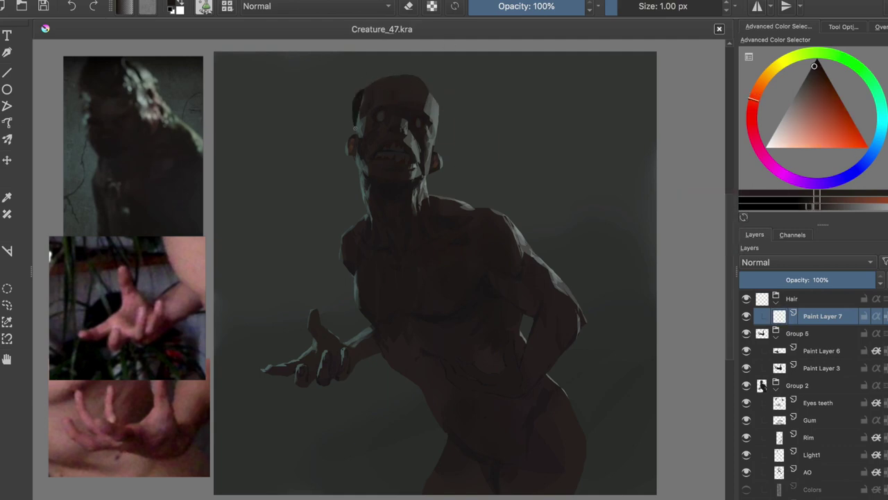
Step: Block in a dark hair mass over the head with long strands down the left side
mouse_move(376, 81)
mouse_down()
mouse_move(361, 104)
mouse_move(406, 72)
mouse_move(438, 104)
mouse_up()
mouse_move(417, 77)
mouse_down()
mouse_move(405, 84)
mouse_move(389, 70)
mouse_move(358, 93)
mouse_up()
key(Delete)
mouse_move(383, 88)
mouse_down()
mouse_move(363, 104)
mouse_move(382, 75)
mouse_move(396, 79)
mouse_up()
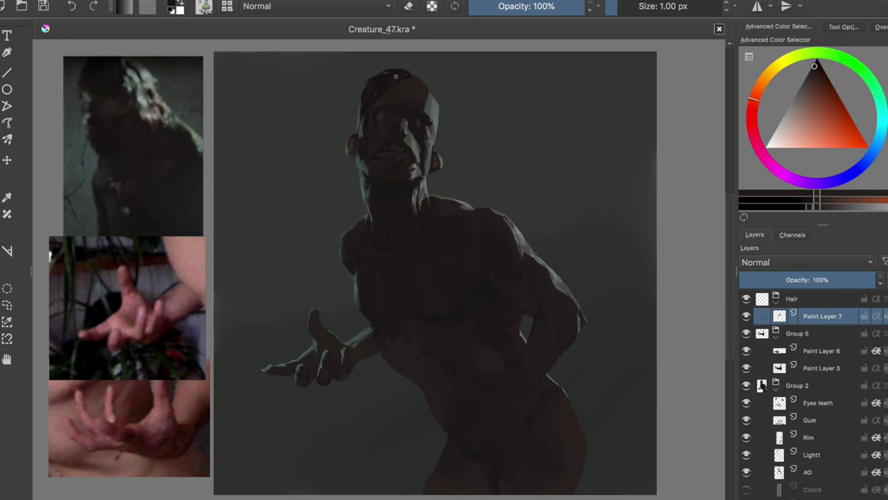
drag(416, 75, 438, 103)
mouse_move(372, 78)
mouse_down()
mouse_move(354, 134)
mouse_move(352, 208)
mouse_up()
drag(356, 147, 333, 211)
drag(360, 102, 327, 244)
Step: Remove the long left strands, trim the left edge, and reshape and darken the hair's top
key(e)
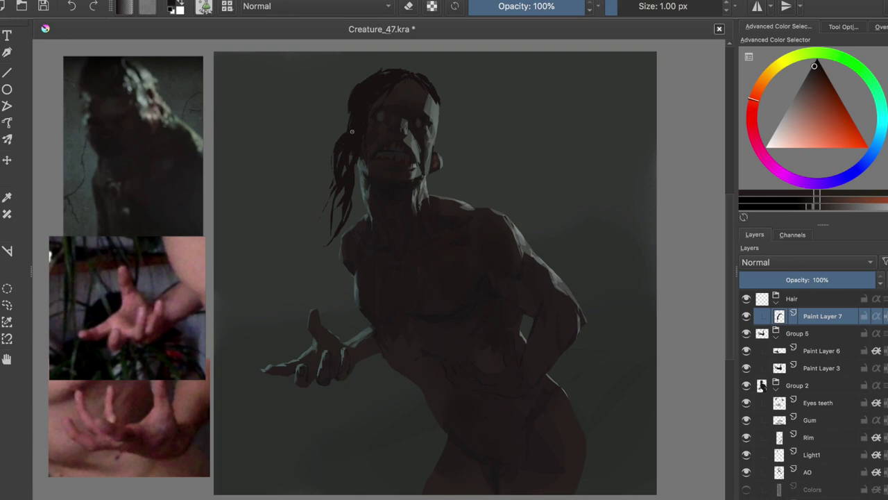
key(ctrl+z)
key(ctrl+z)
drag(350, 84, 353, 132)
key(e)
drag(381, 68, 365, 103)
drag(416, 75, 399, 63)
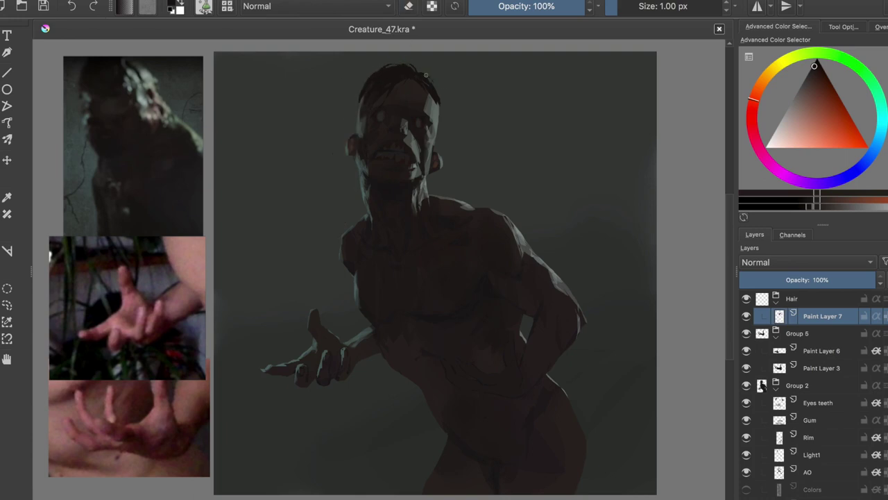
mouse_move(355, 118)
mouse_down()
mouse_move(366, 82)
mouse_move(339, 71)
mouse_move(401, 96)
mouse_up()
Step: Mirror-check the hair, erase stray hair at the left hairline, and save
key(m)
key(e)
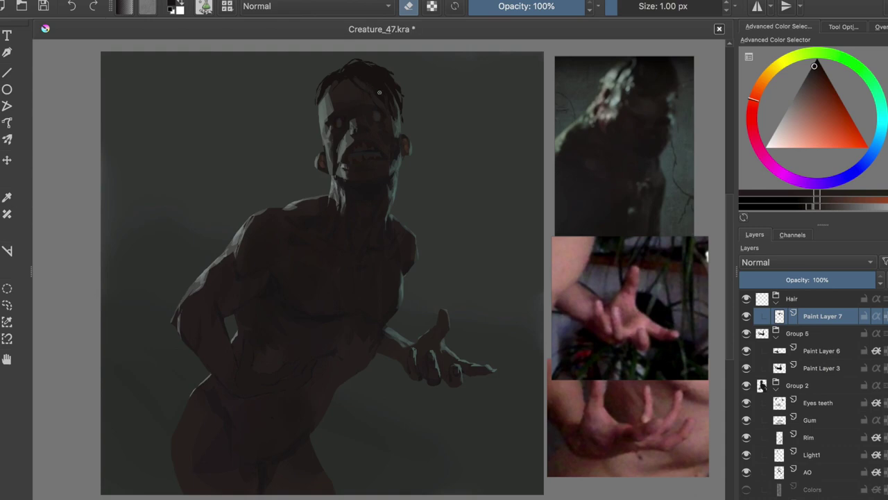
key(m)
mouse_move(373, 120)
mouse_down()
mouse_move(364, 104)
mouse_move(356, 117)
mouse_move(360, 96)
mouse_move(361, 104)
mouse_move(381, 93)
mouse_move(351, 125)
mouse_up()
key(m)
key(ctrl+s)
key(m)
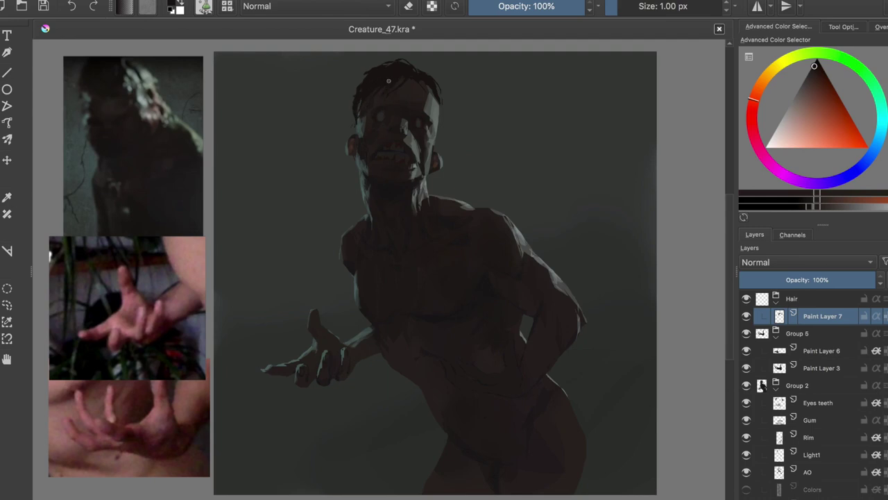
key(m)
key(m)
key(ctrl+s)
Step: Paint hair around both sides of the head and erase unwanted side strokes
drag(359, 104, 351, 129)
mouse_move(362, 76)
mouse_down()
mouse_move(343, 120)
mouse_move(349, 95)
mouse_up()
key(ctrl+z)
drag(444, 122, 444, 90)
key(e)
drag(351, 80, 347, 132)
key(e)
Step: Hang darker stringy strands down the left side of the head
drag(356, 102, 354, 84)
drag(354, 79, 345, 118)
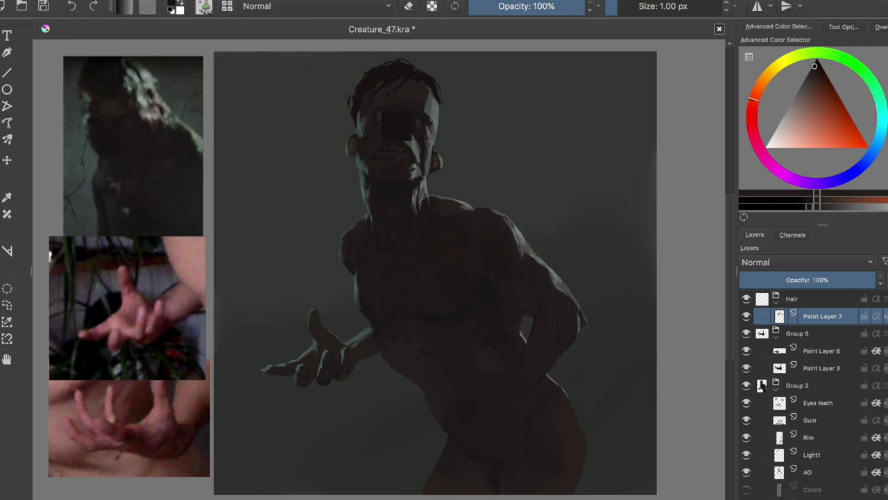
mouse_move(368, 73)
mouse_down()
mouse_move(345, 97)
mouse_move(349, 89)
mouse_move(341, 161)
mouse_up()
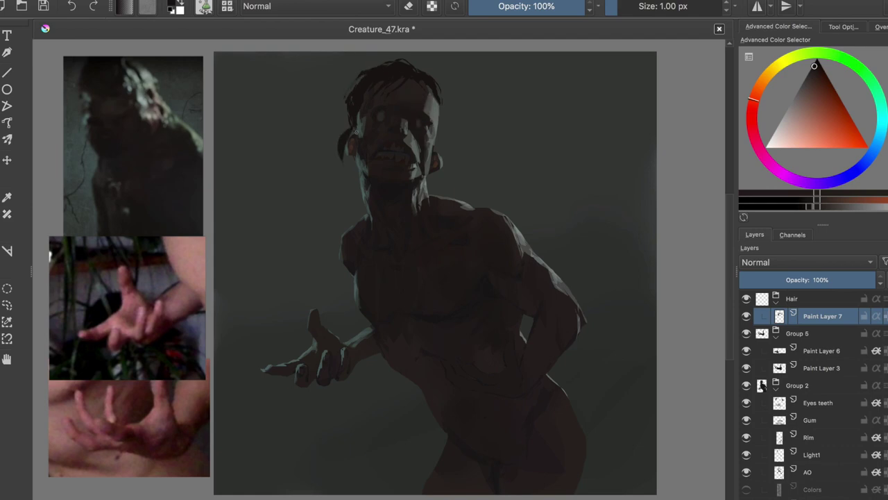
drag(354, 119, 347, 174)
drag(351, 122, 348, 151)
mouse_move(347, 106)
mouse_down()
mouse_move(339, 168)
mouse_move(340, 139)
mouse_up()
Step: Mirror-check the hair proportions and save the painting
key(m)
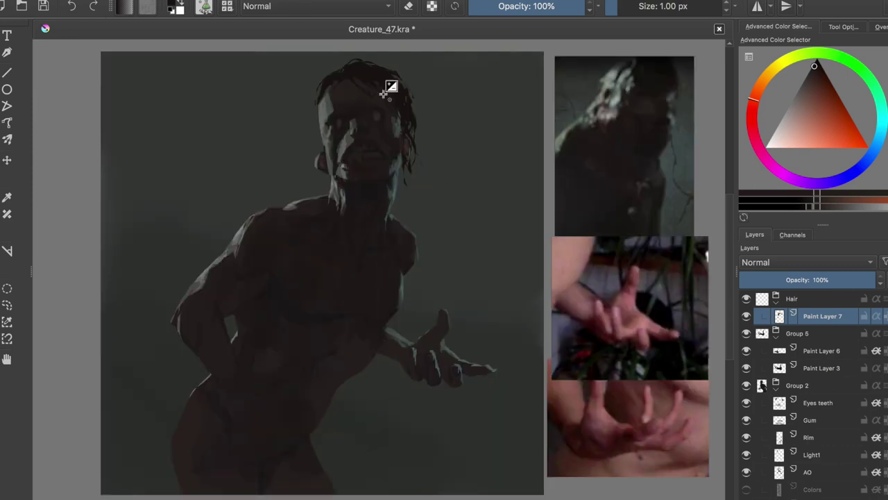
key(m)
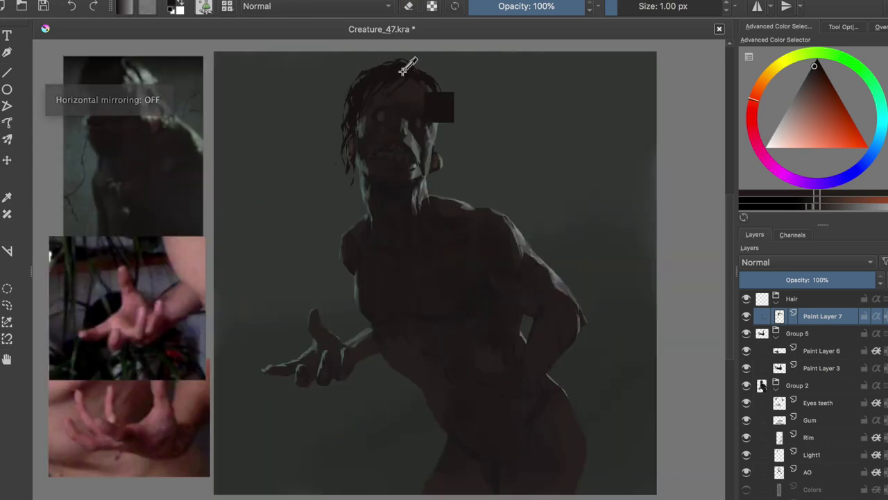
key(e)
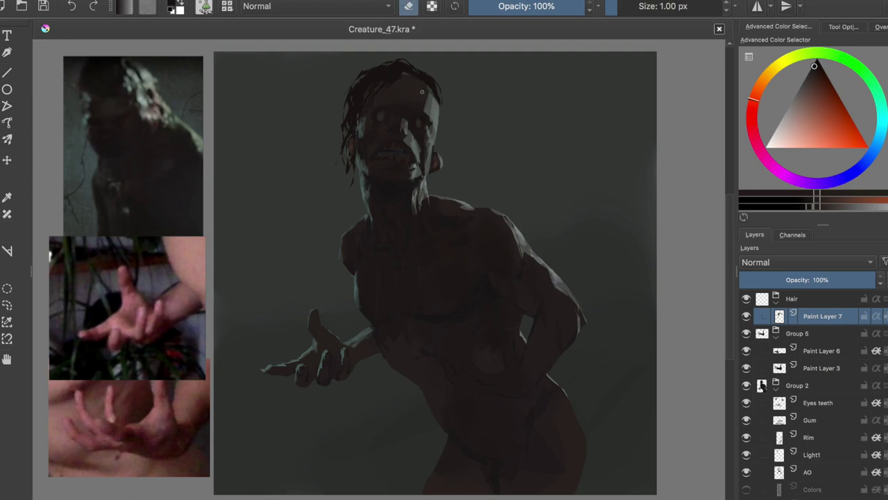
key(ctrl+s)
key(m)
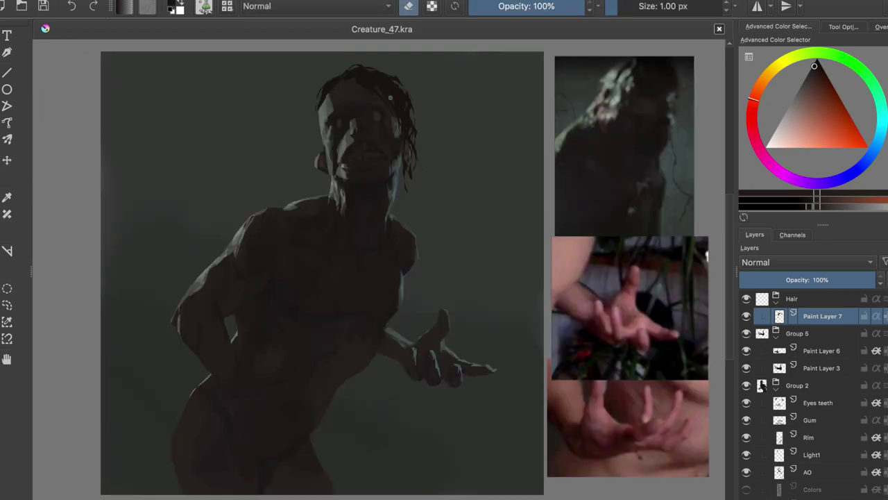
key(e)
Step: Refine the hair's edge, then set HSV/HSL Adjustment Lightness to 9
drag(319, 97, 327, 117)
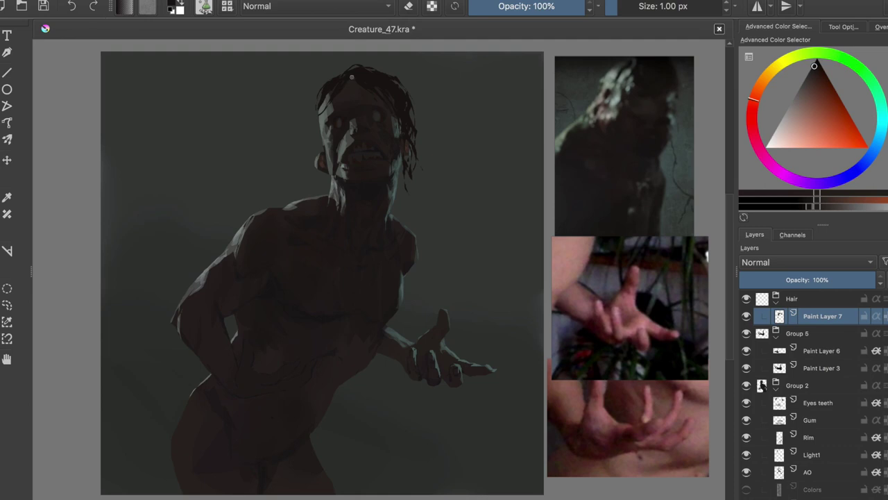
key(m)
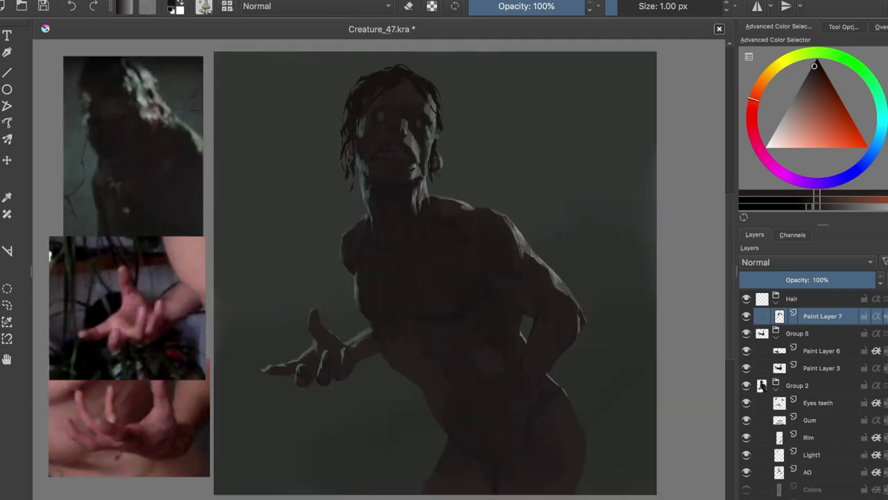
key(m)
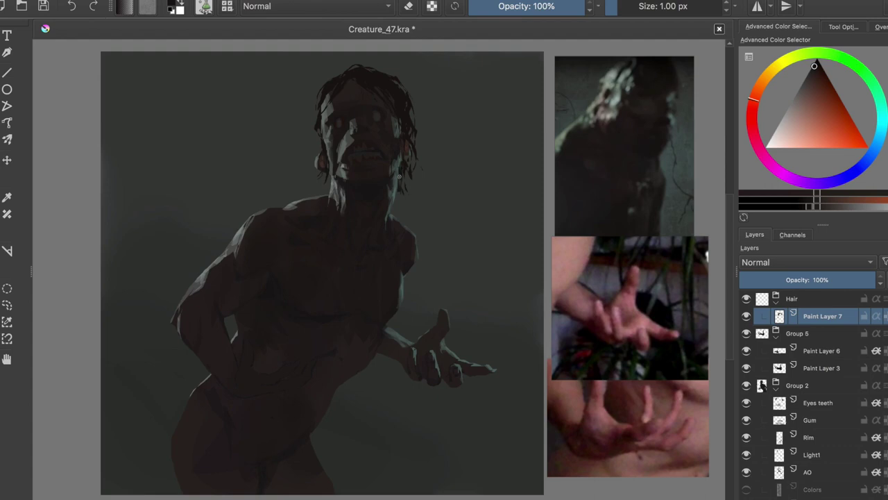
key(m)
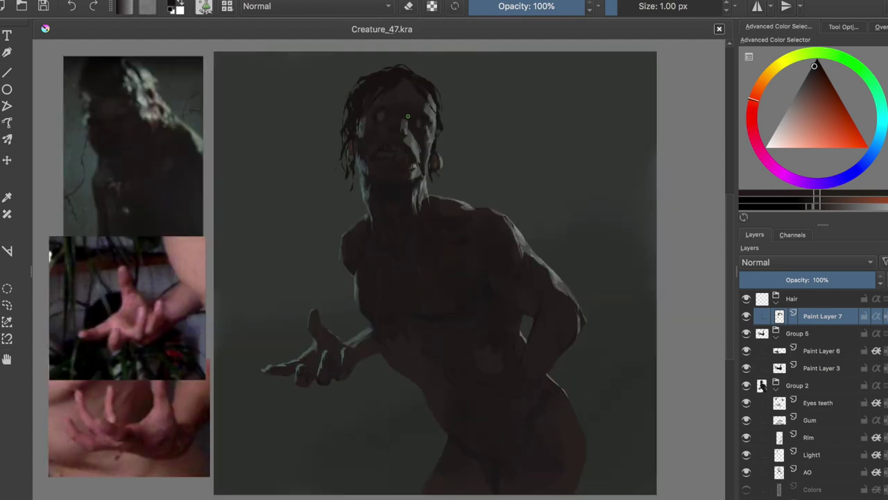
key(ctrl+u)
mouse_move(705, 276)
mouse_down()
mouse_move(676, 285)
mouse_move(713, 287)
mouse_up()
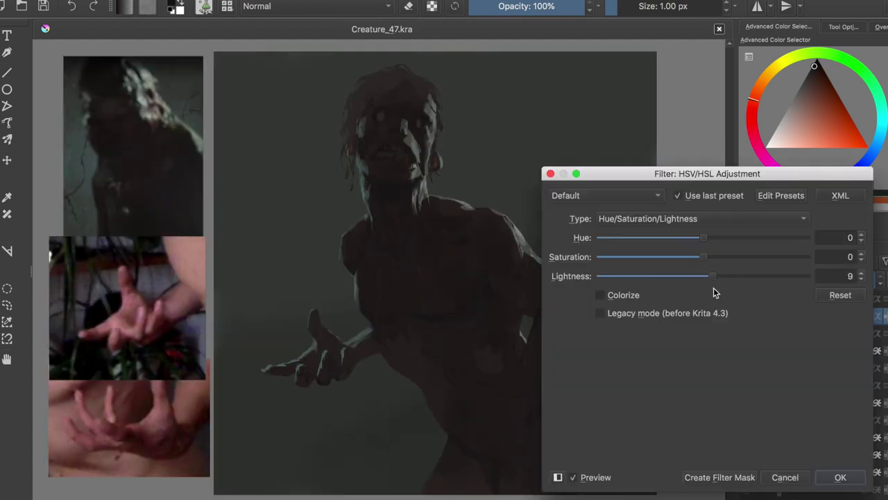
Step: Apply the lightness change and paint pale green-grey strands on a new layer
key(Return)
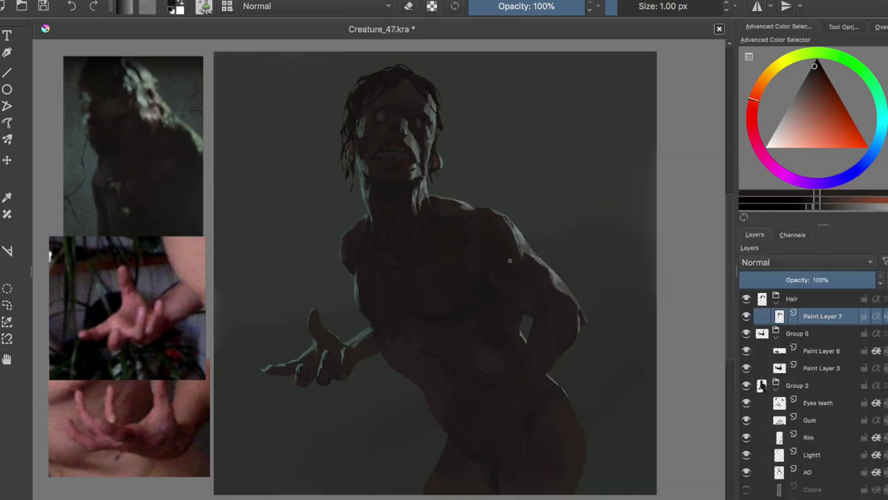
key(Insert)
key(ctrl+s)
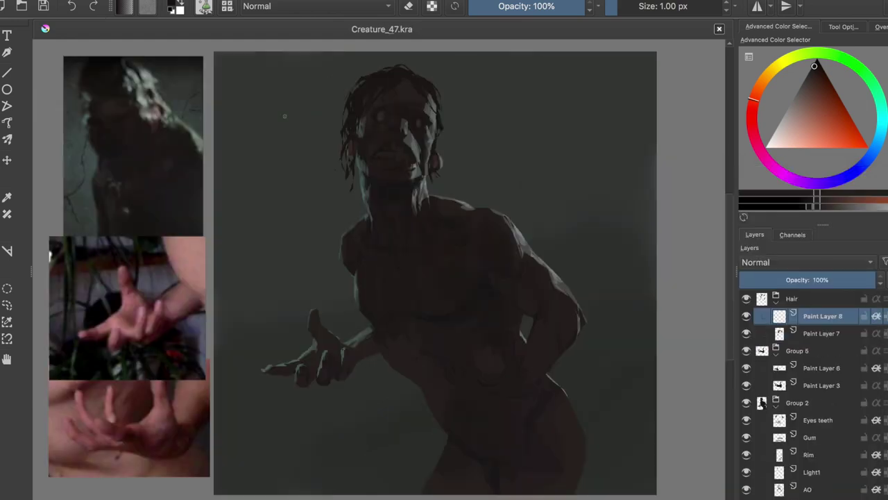
click(475, 216)
drag(436, 150, 439, 110)
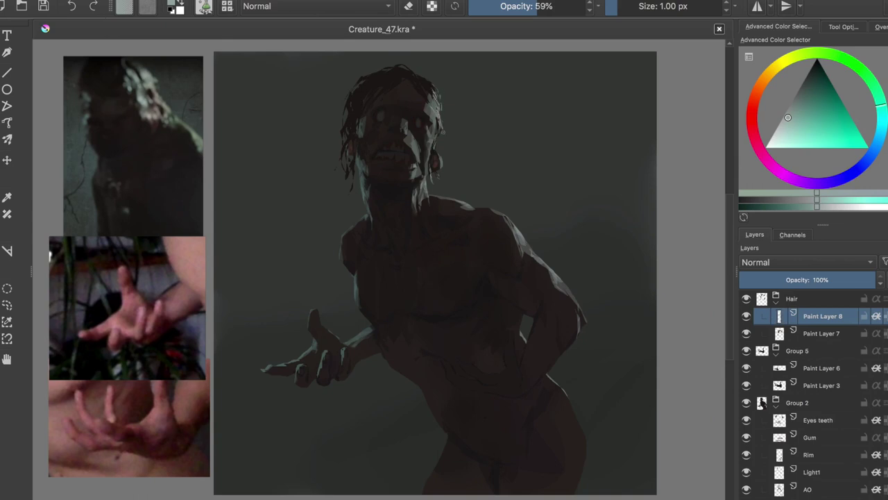
Step: Paint lighter strands along the right side of the hair
key(m)
click(409, 6)
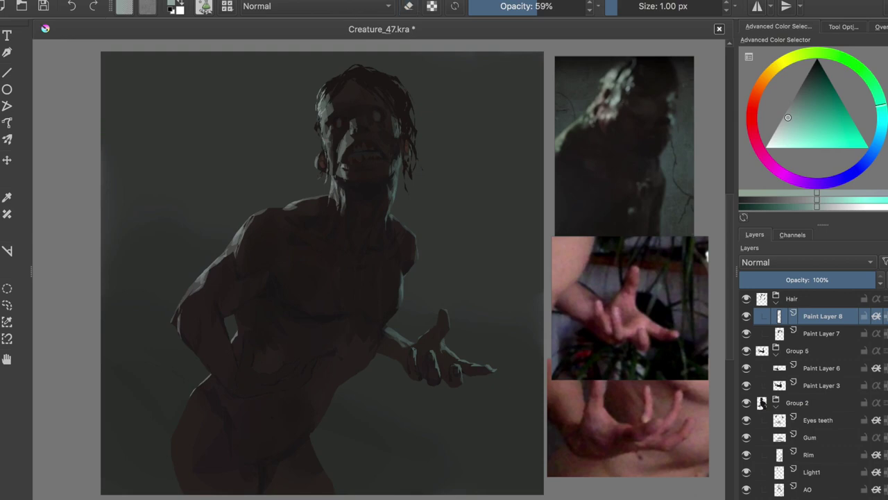
ctrl+click(621, 153)
drag(417, 179, 396, 92)
drag(404, 133, 391, 76)
drag(397, 118, 386, 72)
Step: Erase some of the light strands on the hair's right side
key(e)
mouse_move(406, 132)
mouse_down()
mouse_move(392, 80)
mouse_move(389, 95)
mouse_up()
drag(409, 177, 390, 88)
drag(406, 154, 386, 75)
mouse_move(409, 136)
mouse_down()
mouse_move(404, 104)
mouse_move(347, 160)
mouse_up()
key(m)
Step: Rework light strands on the hair's left and right sides, then save
mouse_move(360, 83)
mouse_down()
mouse_move(351, 170)
mouse_move(377, 69)
mouse_move(360, 104)
mouse_up()
mouse_move(380, 72)
mouse_down()
mouse_move(358, 82)
mouse_move(354, 138)
mouse_up()
drag(360, 101, 350, 177)
drag(343, 160, 355, 91)
drag(437, 85, 436, 161)
key(ctrl+s)
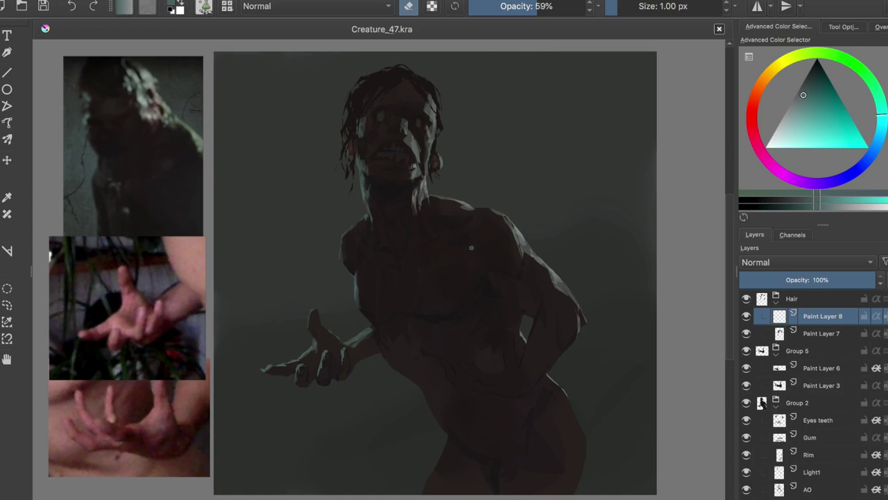
Step: Paint light strands along the hair's left side with a new highlight colour, thinning the top-left
ctrl+click(123, 158)
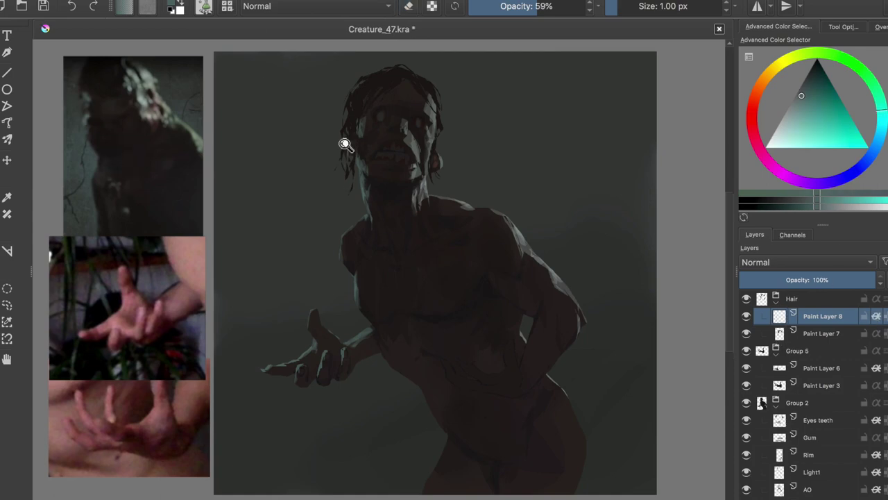
scroll(341, 143, up, 1)
mouse_move(342, 89)
mouse_down()
mouse_move(331, 123)
mouse_move(326, 201)
mouse_up()
drag(343, 231, 332, 124)
mouse_move(334, 164)
mouse_down()
mouse_move(332, 112)
mouse_move(363, 69)
mouse_move(340, 128)
mouse_up()
key(e)
drag(370, 72, 341, 124)
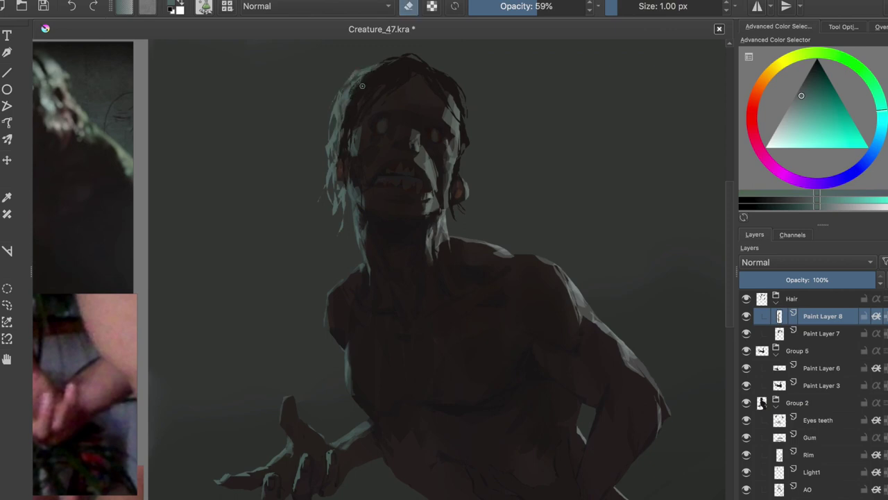
drag(373, 66, 336, 149)
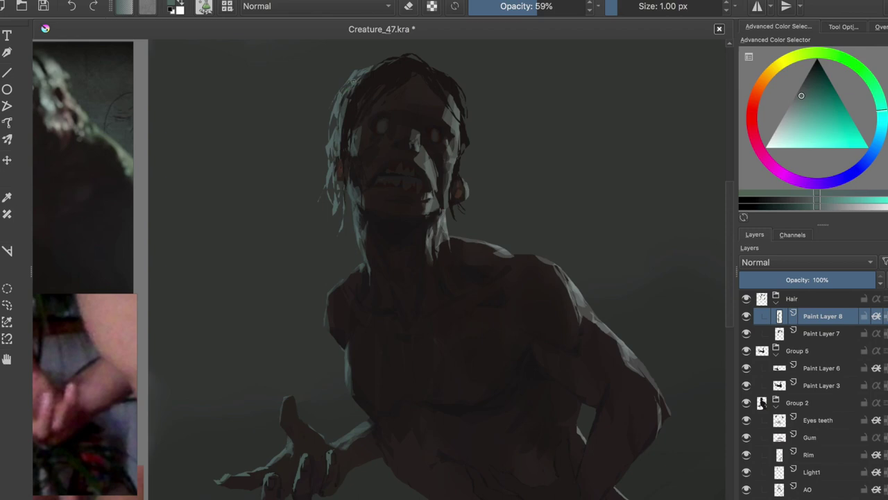
key(m)
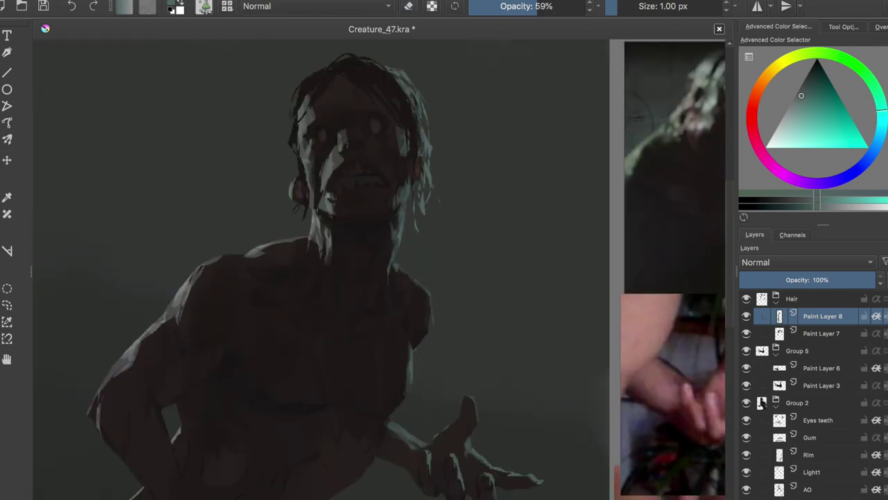
key(e)
key(e)
key(m)
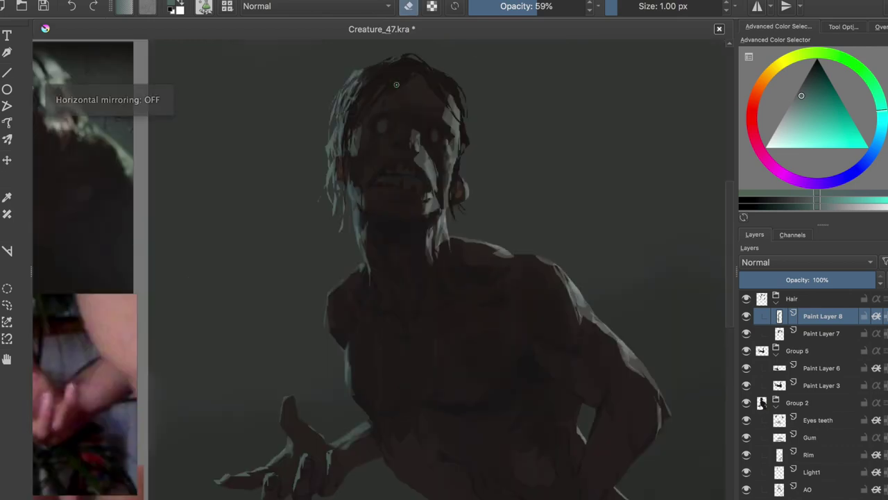
Step: Lower brush opacity to 34%, save, and pick a new light hair colour
scroll(361, 146, down, 1)
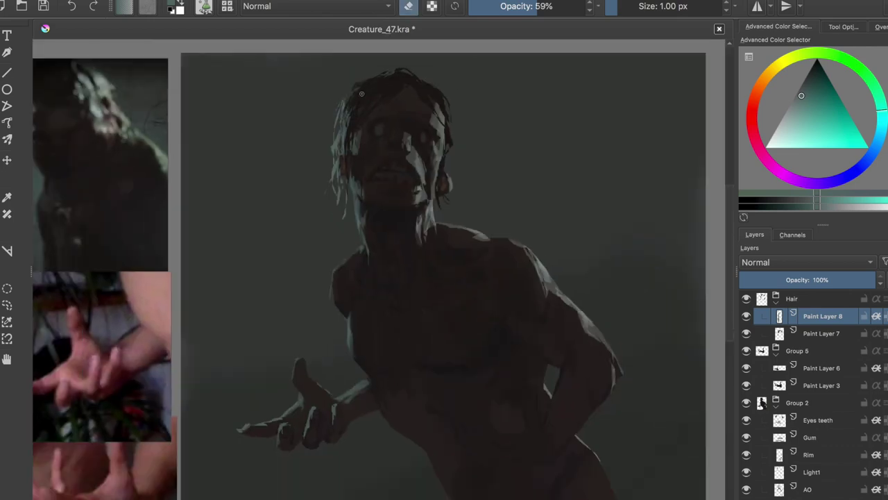
drag(517, 3, 510, 2)
drag(347, 114, 337, 151)
key(m)
key(e)
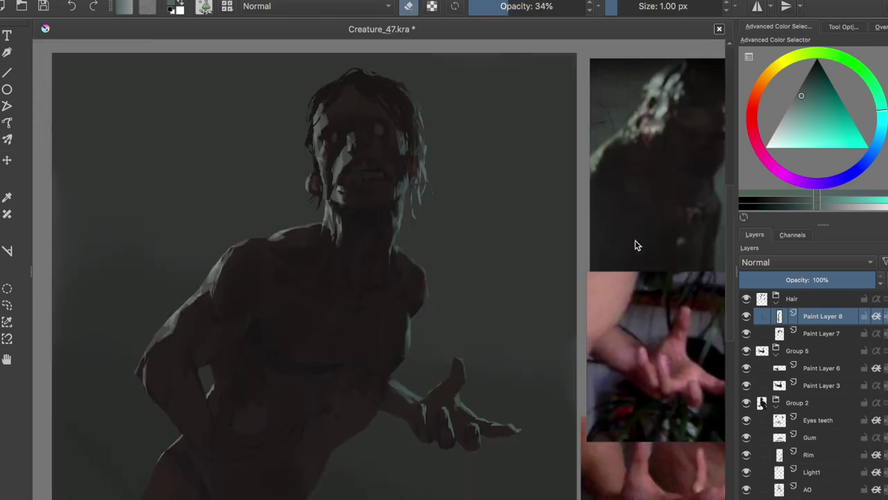
key(ctrl+s)
ctrl+click(327, 109)
key(m)
Step: Paint light strands on the head's right, save, and erase stray strands on both sides
drag(448, 117, 445, 201)
drag(447, 92, 436, 127)
mouse_move(440, 86)
mouse_down()
mouse_move(436, 111)
mouse_move(425, 111)
mouse_move(452, 147)
mouse_up()
key(e)
key(e)
key(e)
key(e)
key(m)
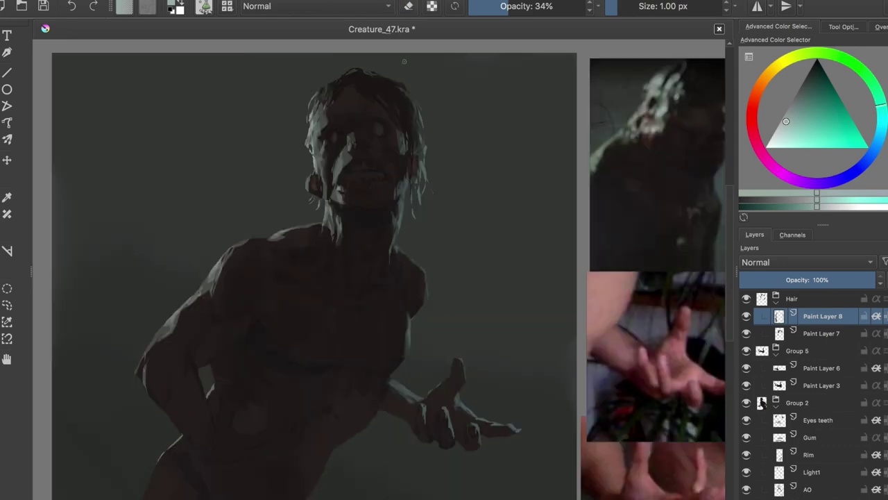
key(m)
key(minus)
key(ctrl+s)
key(e)
drag(343, 137, 340, 170)
drag(427, 102, 428, 164)
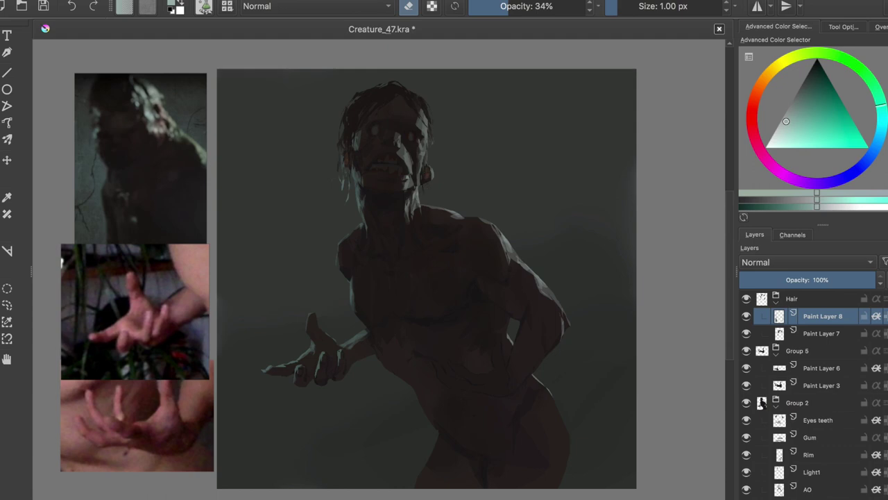
Step: Hide the hair highlight layer (Paint Layer 8) and sample the dark reddish-brown hair colour
key(m)
key(m)
key(e)
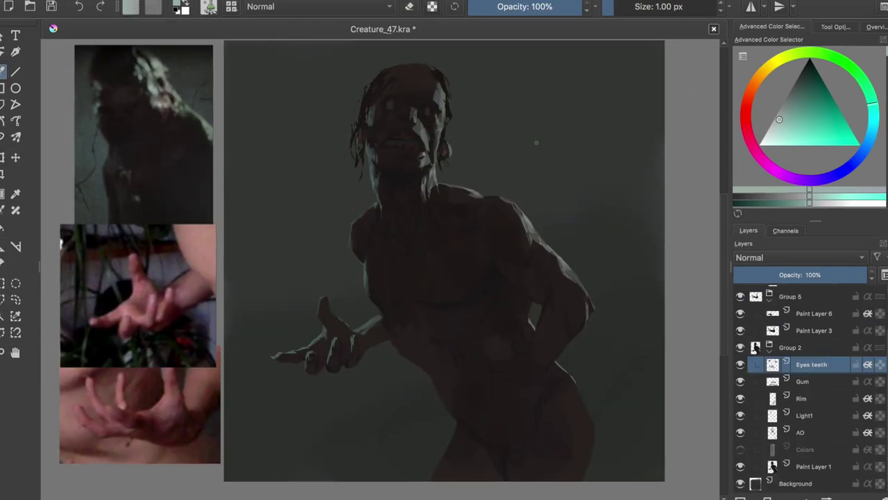
click(741, 311)
ctrl+click(386, 71)
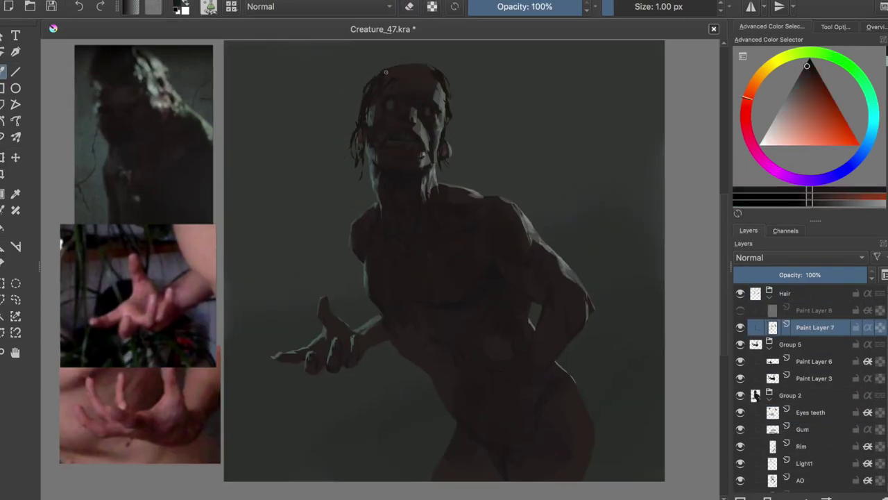
Step: Check the painting in mirrored view, save it, and select the Eyes teeth layer
key(m)
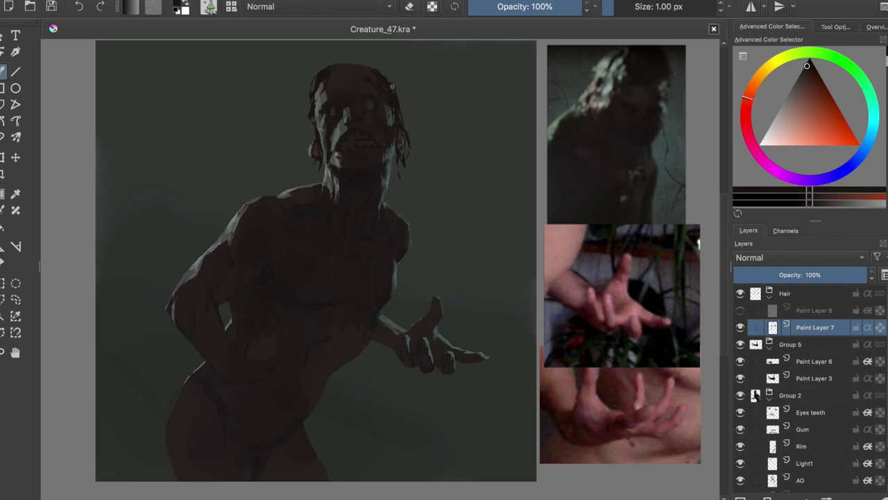
key(m)
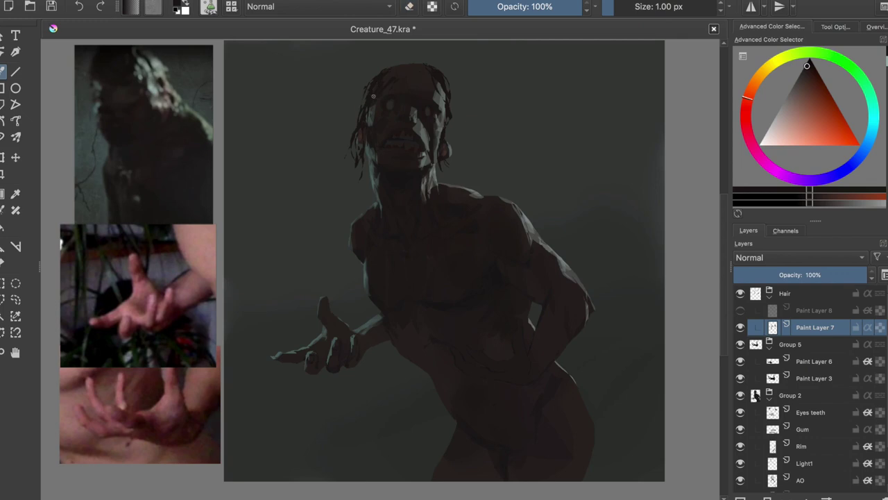
key(m)
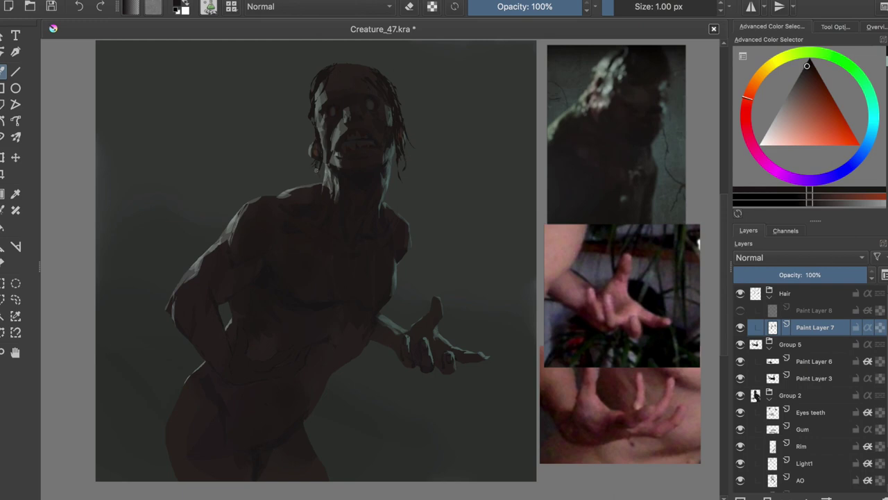
key(e)
key(m)
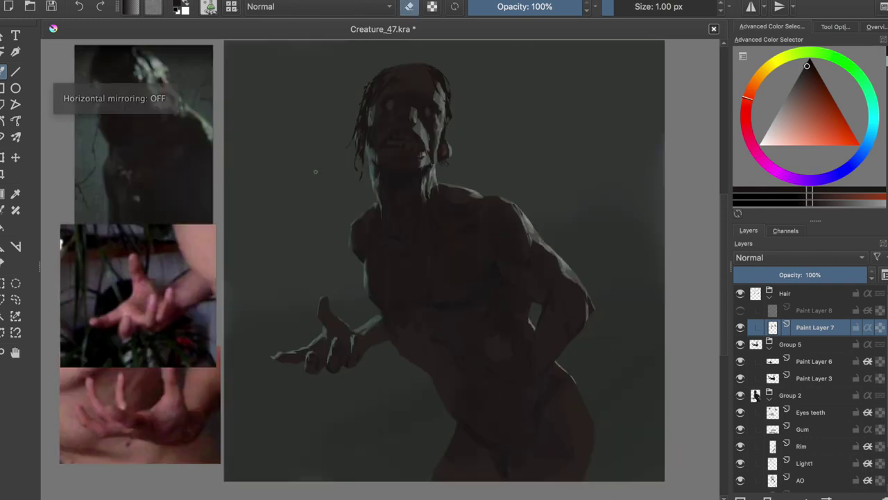
key(ctrl+s)
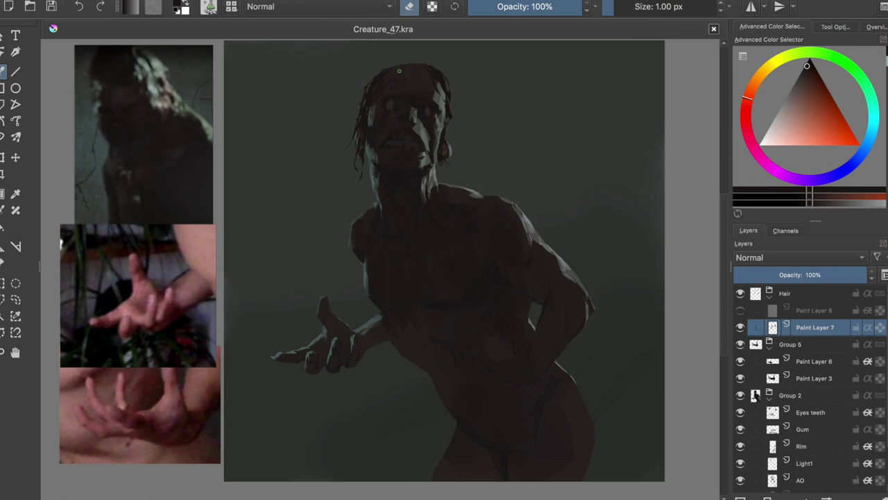
click(807, 413)
key(e)
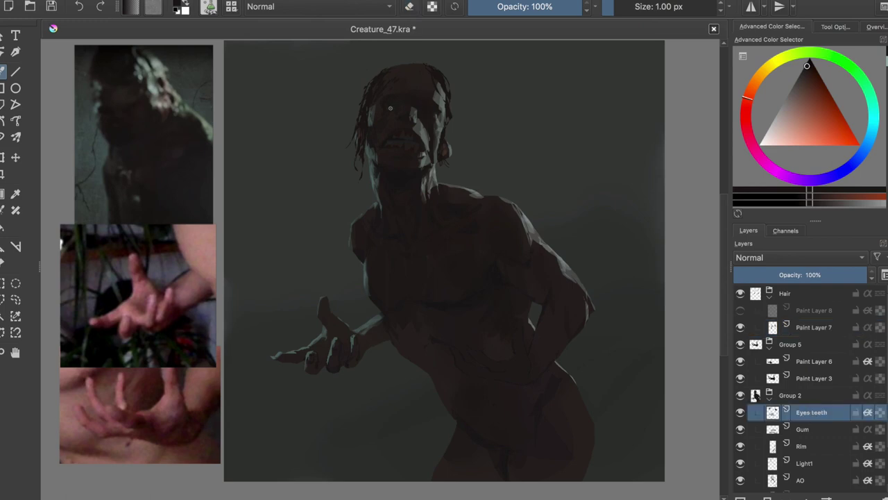
Step: Save, then paint a small bright highlight on the face on the Light1 layer
key(e)
key(m)
key(ctrl+s)
key(Page_Down)
key(Page_Down)
key(Page_Down)
key(e)
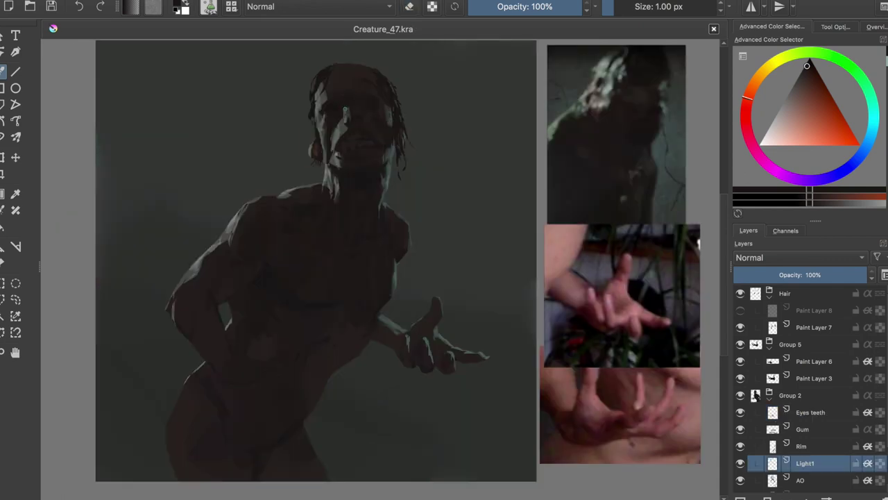
key(m)
drag(414, 107, 416, 115)
key(m)
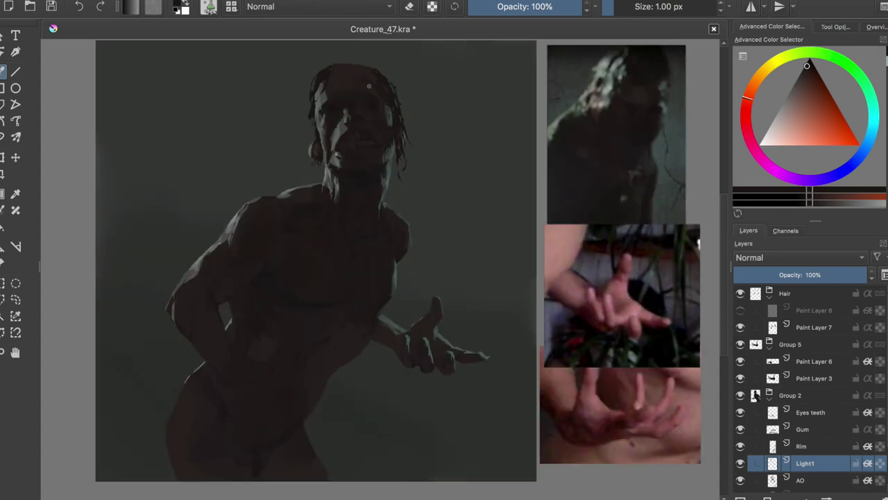
key(m)
Step: Swap brush settings, raise the brush opacity to 75%, and save
key(x)
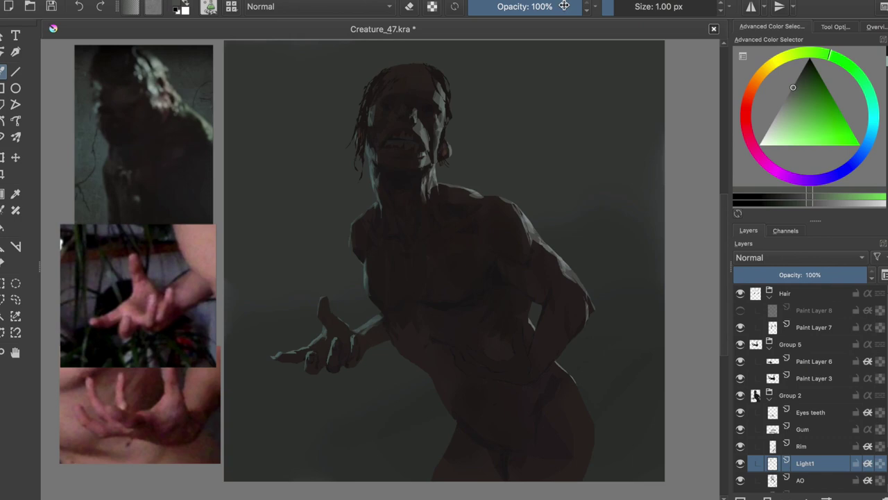
key(o)
key(o)
key(o)
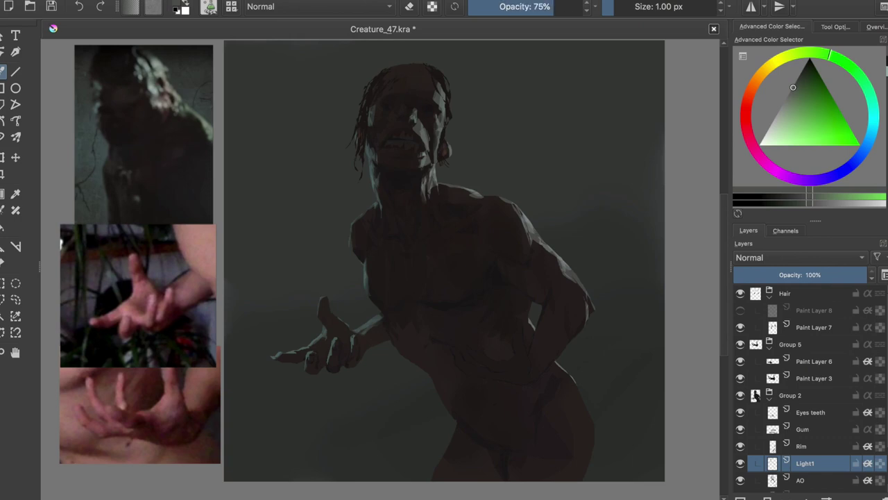
key(m)
Step: Select the Colors layer and move its content slightly up and left
key(m)
key(ctrl+s)
scroll(824, 440, down, 1)
click(821, 449)
key(t)
mouse_move(508, 263)
mouse_down()
mouse_move(508, 167)
mouse_move(476, 301)
mouse_move(454, 291)
mouse_move(475, 318)
mouse_up()
key(b)
key(m)
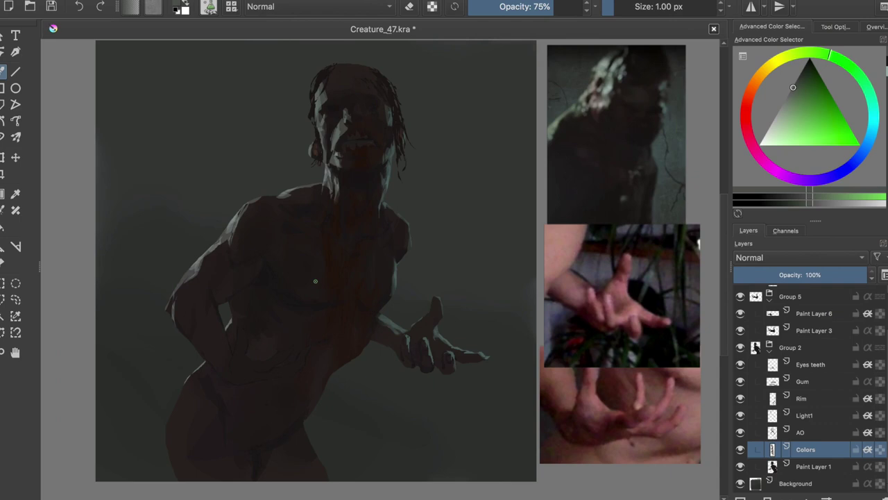
Step: Reposition the Colors layer content with the Move tool, checking it in mirrored view
key(t)
mouse_move(398, 374)
mouse_down()
mouse_move(428, 138)
mouse_move(422, 277)
mouse_move(393, 242)
mouse_move(371, 254)
mouse_move(383, 264)
mouse_move(379, 257)
mouse_up()
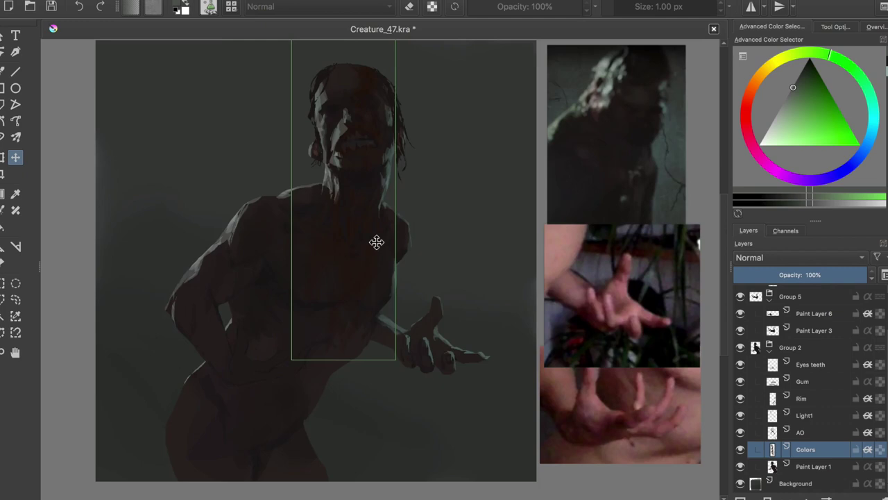
key(m)
mouse_move(436, 192)
mouse_down()
mouse_move(436, 177)
mouse_move(424, 169)
mouse_move(439, 176)
mouse_move(439, 156)
mouse_move(432, 234)
mouse_move(451, 238)
mouse_move(429, 255)
mouse_up()
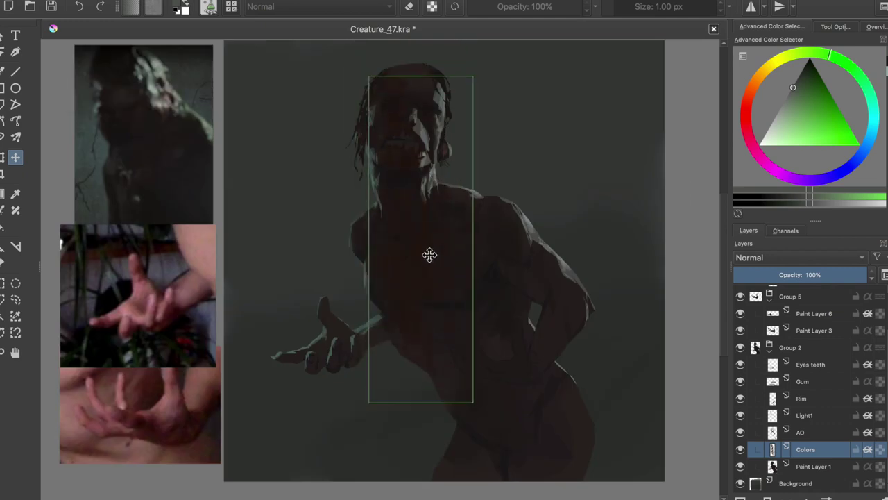
key(m)
Step: Return to the freehand brush at low opacity with a dark orange-brown colour
key(b)
click(520, 6)
drag(521, 6, 523, 6)
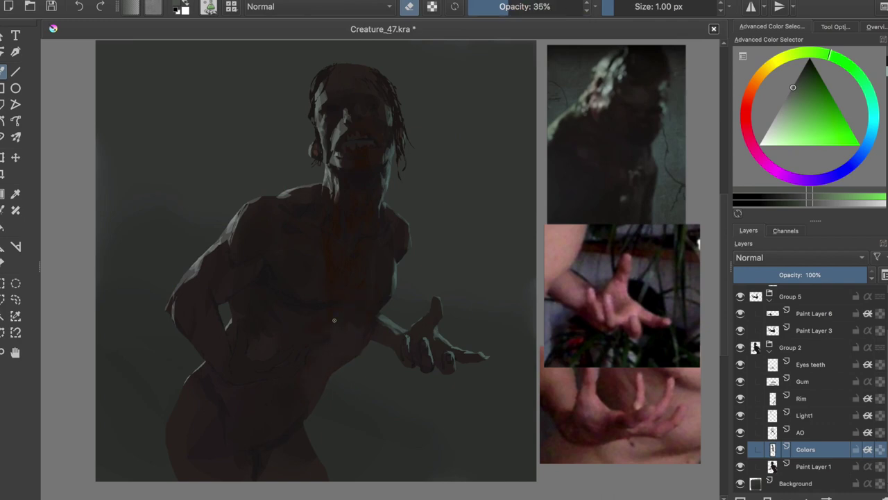
ctrl+click(369, 139)
key(e)
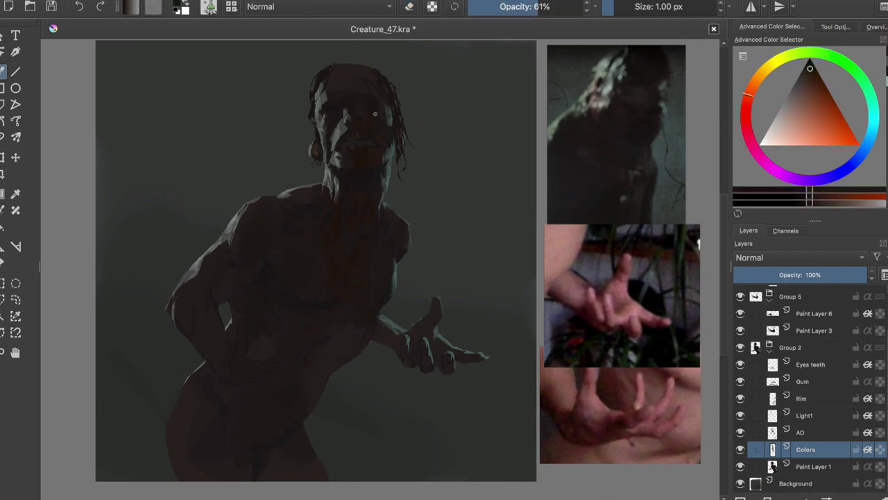
Step: Switch between the thin 1 px and large 60 px brush presets, then save
key(slash)
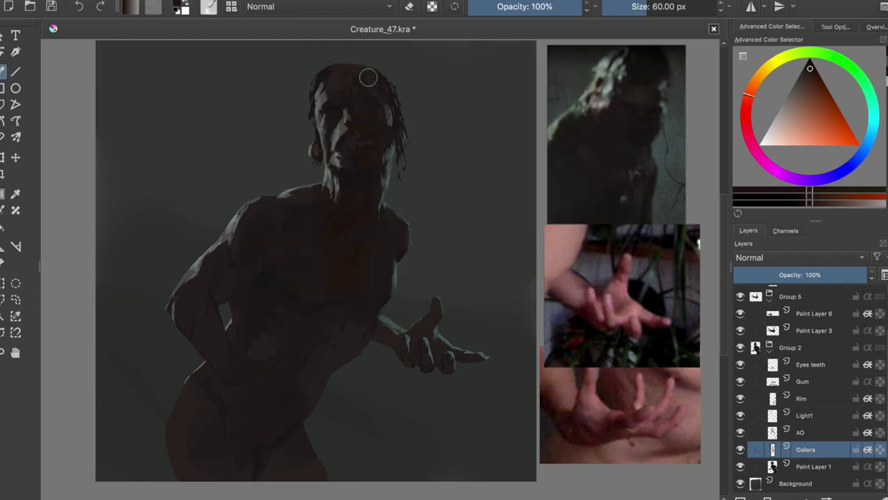
right_click(351, 86)
click(373, 76)
key(slash)
key(m)
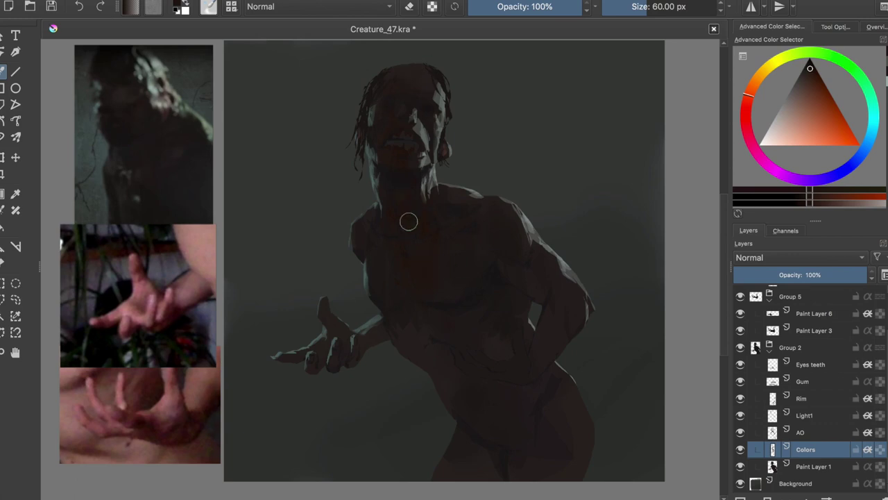
right_click(392, 274)
click(380, 248)
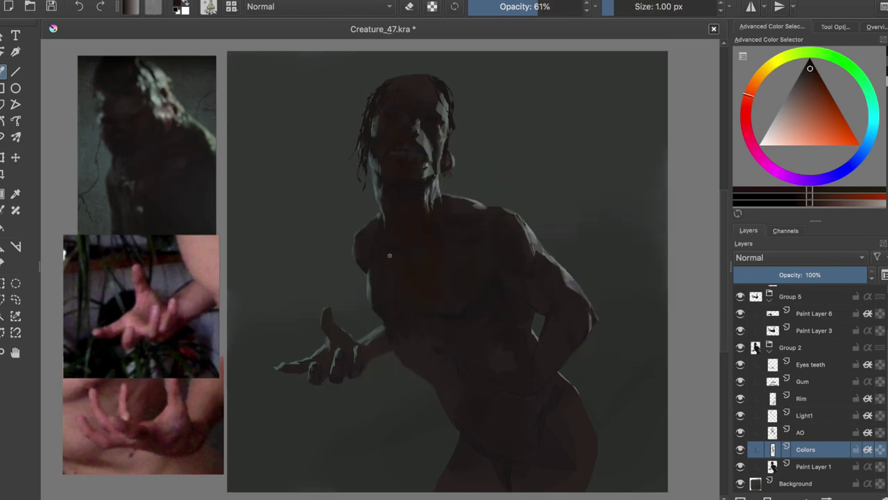
right_click(451, 297)
key(slash)
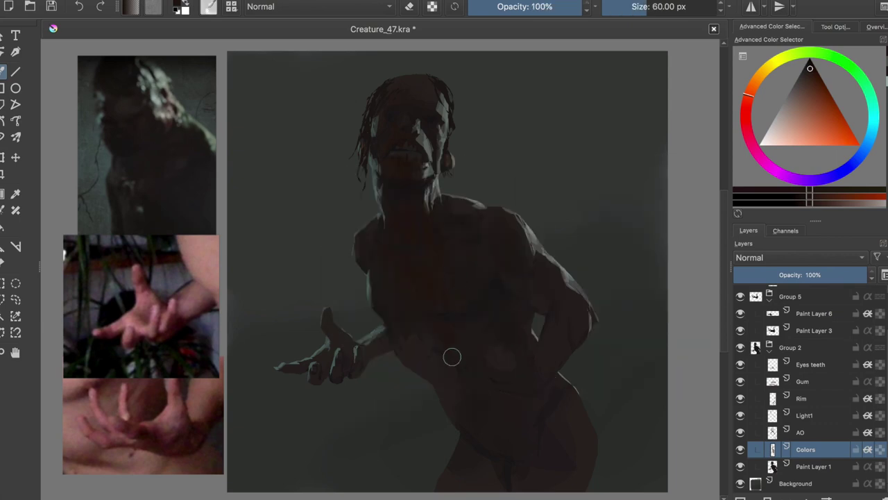
key(m)
key(ctrl+s)
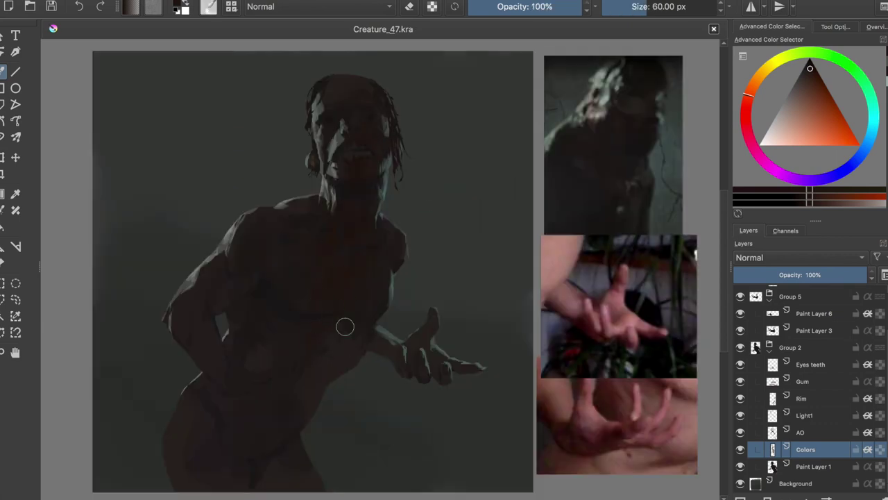
Step: Add a new paint layer named 'Spec' above Colors
key(ctrl+shift+n)
text(Spec)
key(Return)
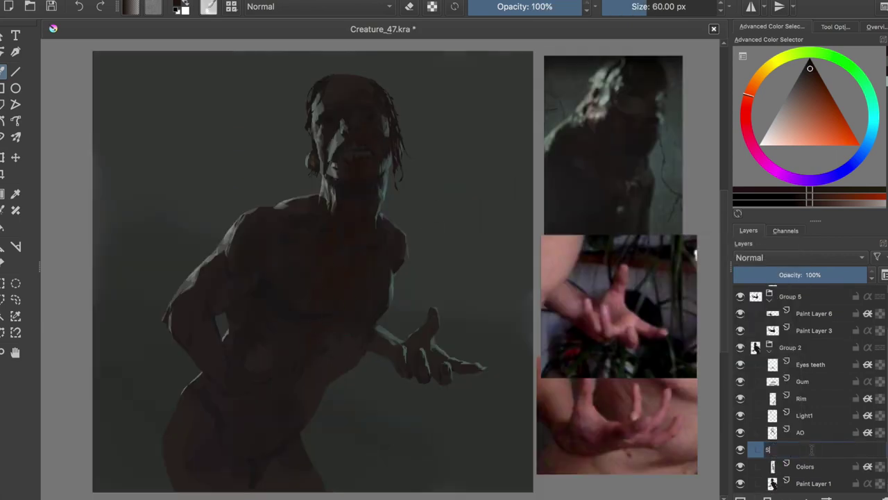
Step: Sample a colour from the mouth and paint a specular touch there
right_click(353, 234)
key(slash)
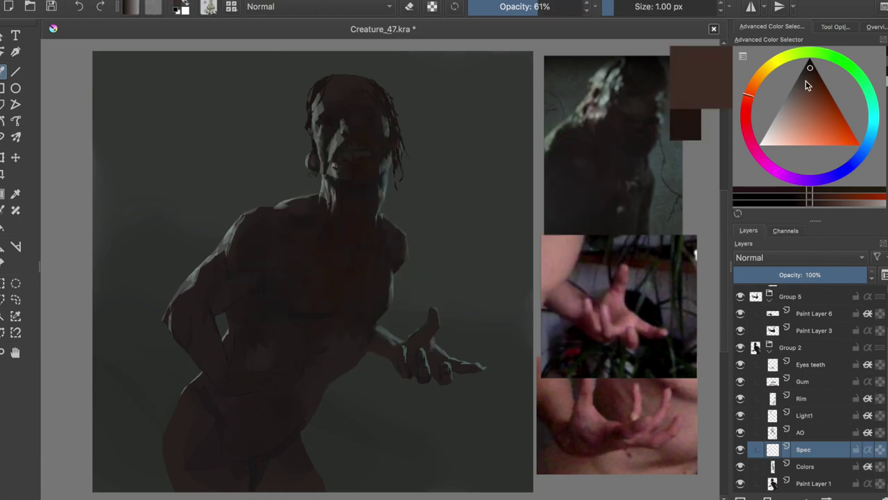
scroll(355, 161, up, 2)
ctrl+click(354, 163)
drag(355, 147, 354, 147)
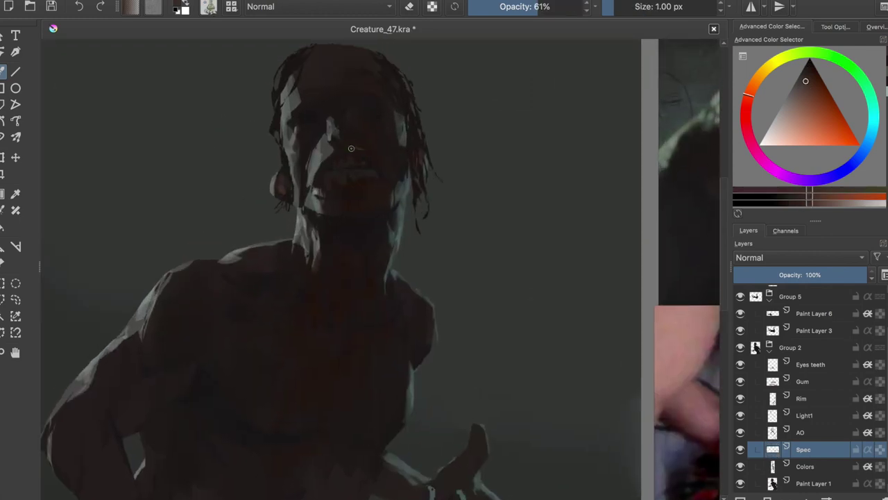
Step: Toggle the eraser, lower brush opacity to 40%, check mirrored view, and save
key(e)
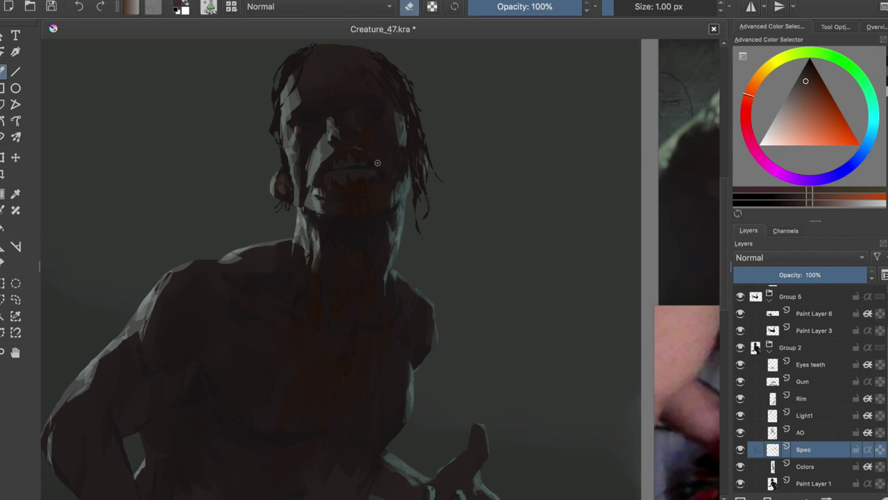
click(409, 6)
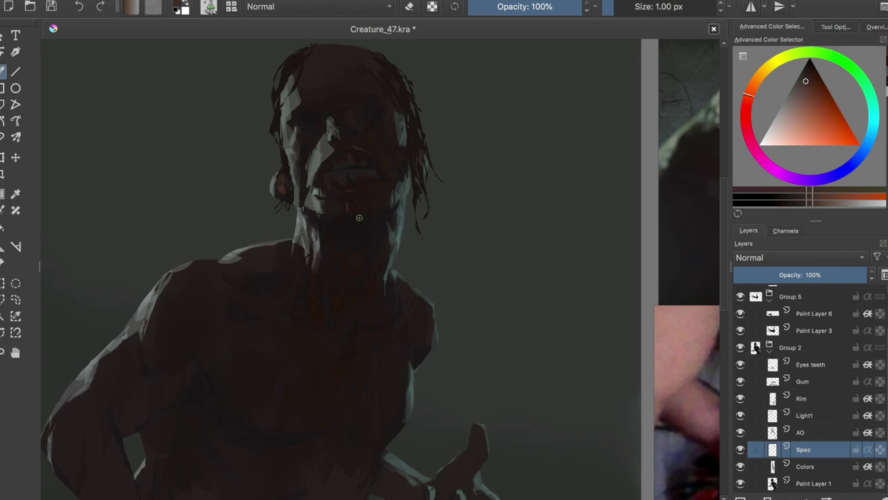
key(o)
key(o)
key(o)
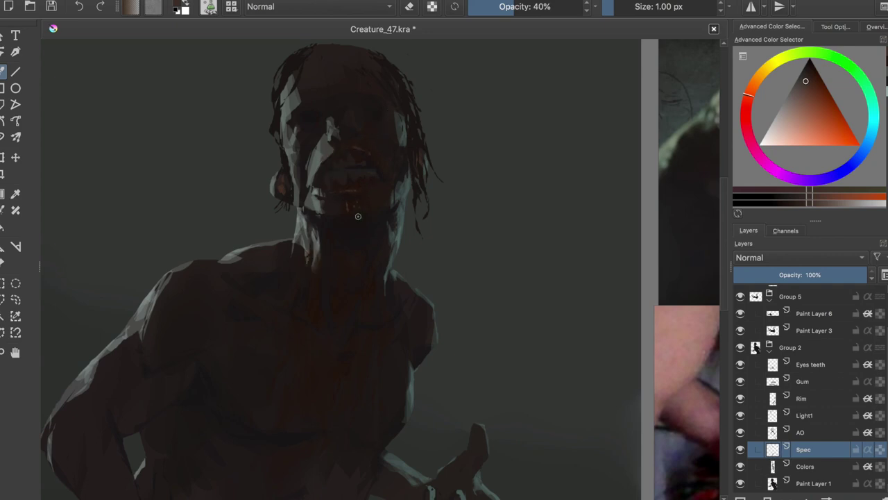
key(m)
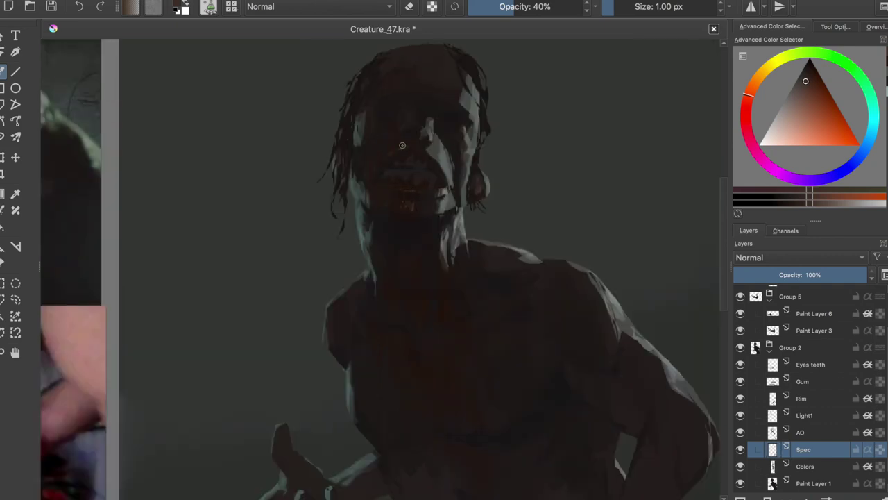
key(m)
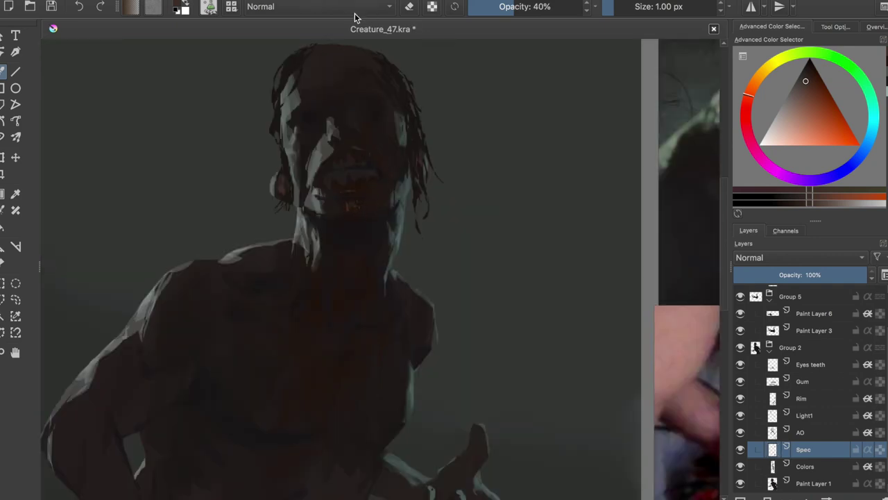
click(410, 7)
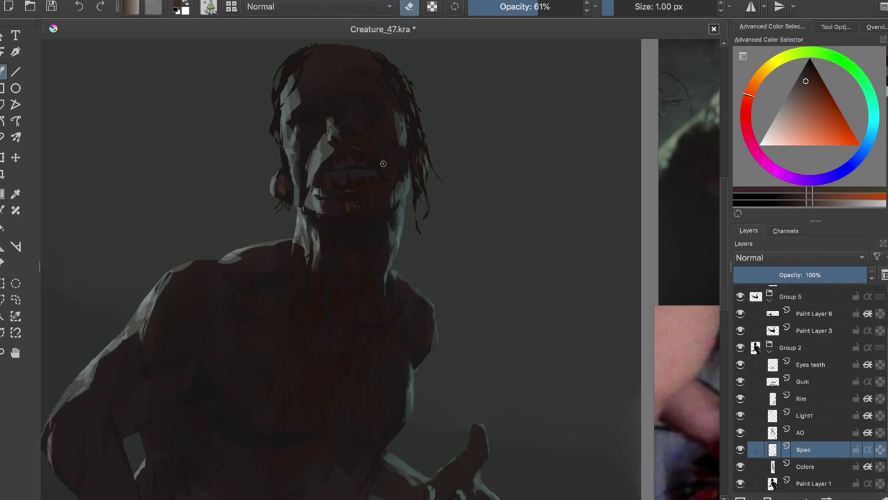
key(ctrl+s)
key(m)
key(m)
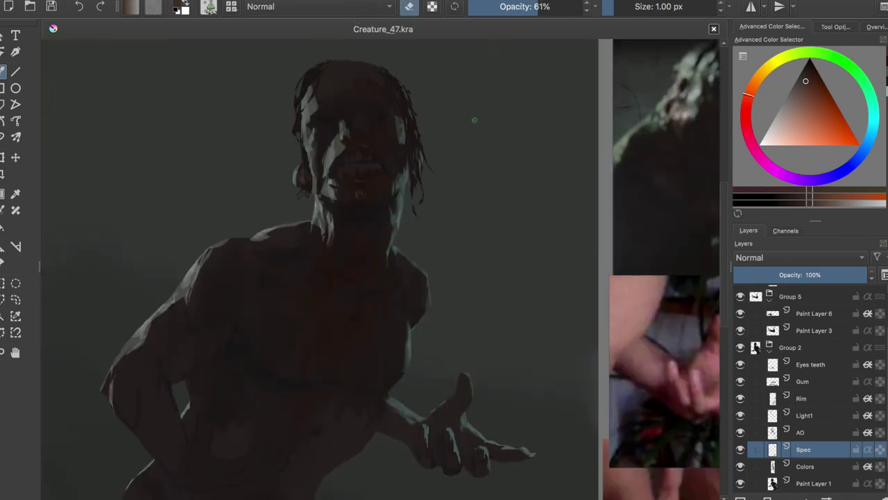
Step: Paint a short highlight stroke on the chest, refine it with the eraser, and save
key(e)
drag(353, 264, 353, 300)
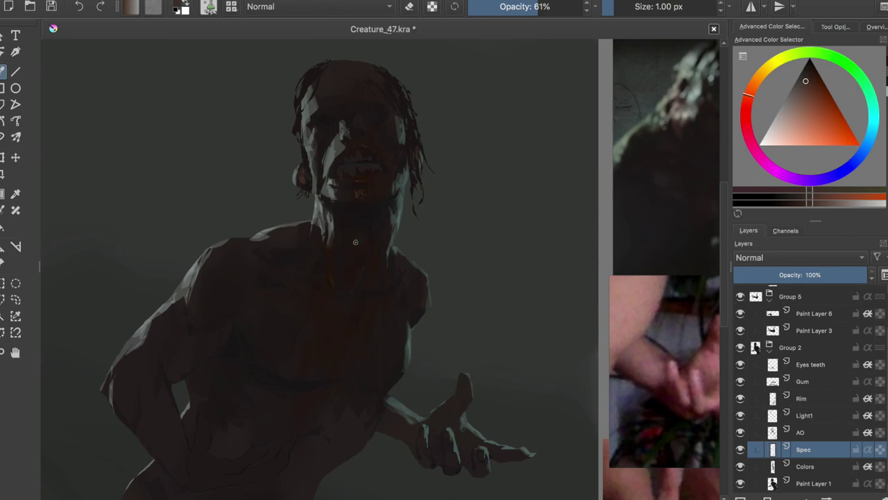
key(e)
key(e)
key(e)
key(m)
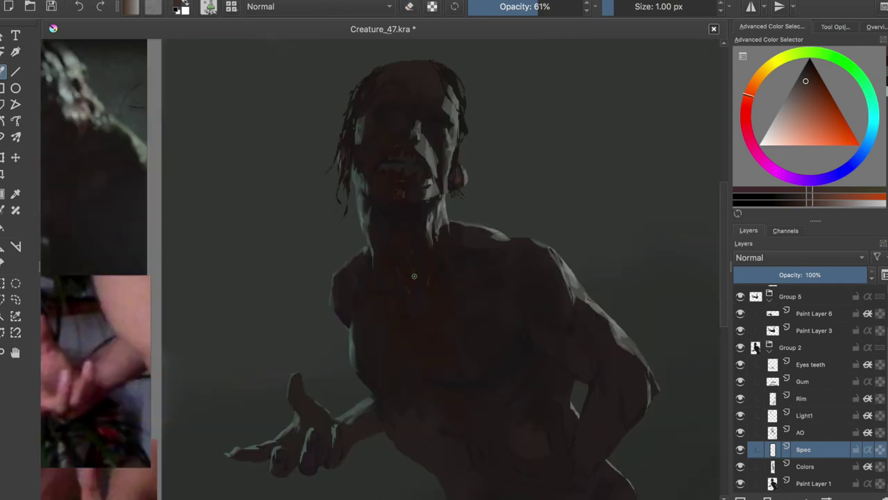
key(e)
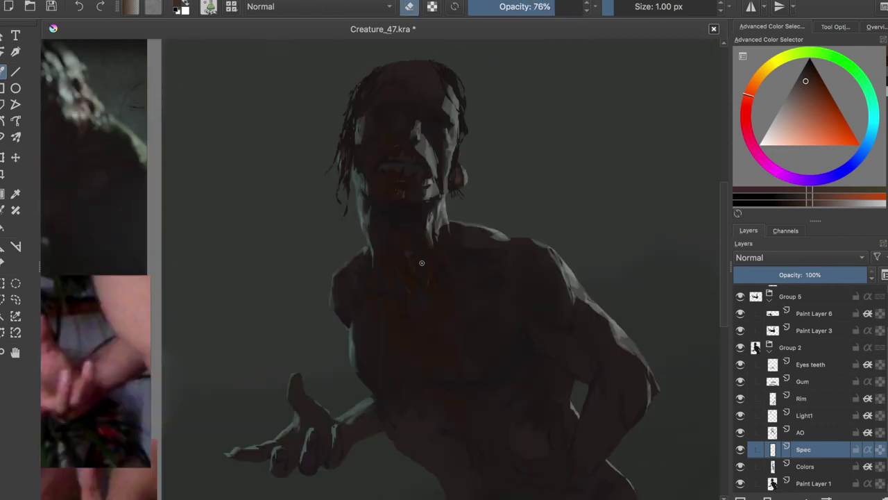
key(m)
key(i)
key(i)
key(i)
key(i)
key(e)
click(571, 7)
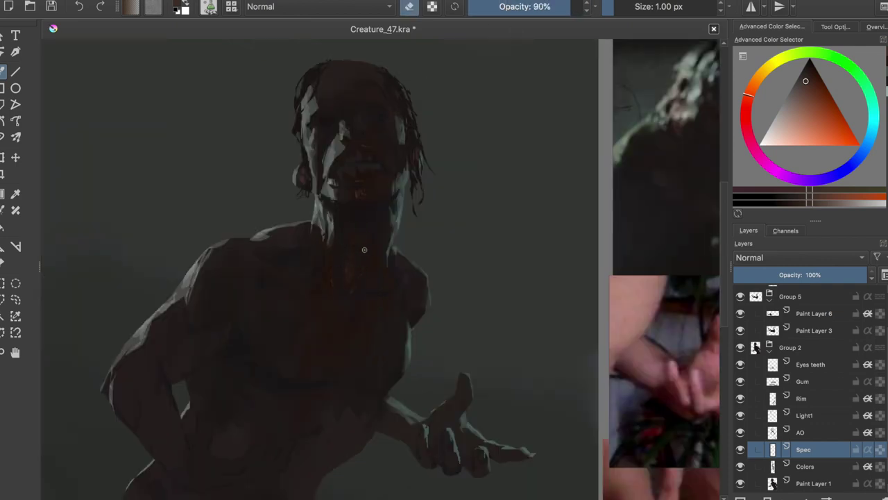
key(m)
key(ctrl+s)
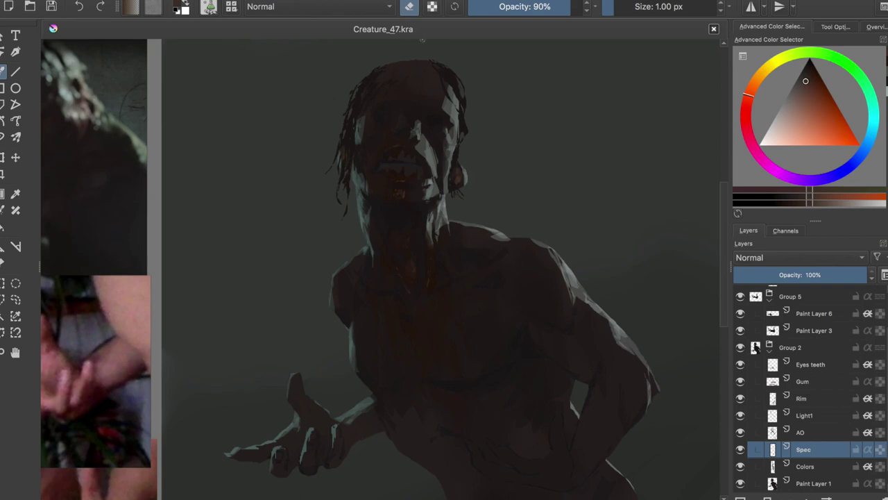
Step: Adjust eraser and brush opacity between 65%, 100% and 39%, check mirrored view, and save
key(e)
key(e)
key(m)
key(e)
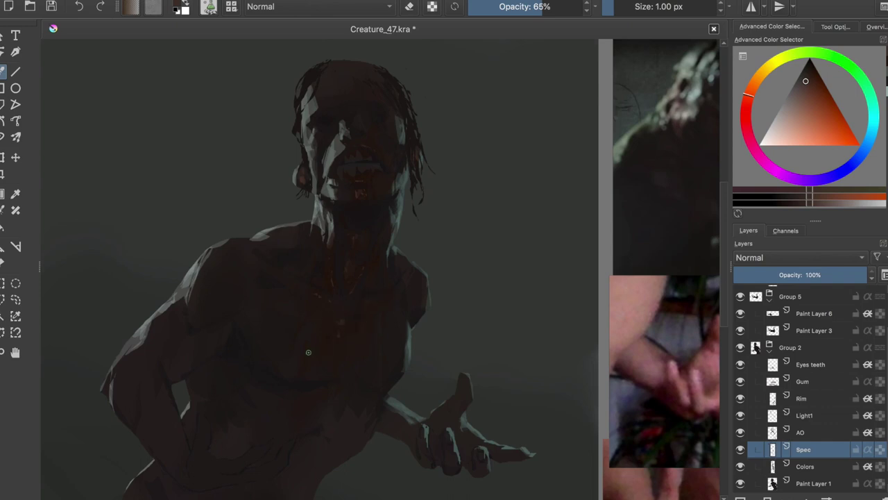
key(e)
key(o)
key(o)
key(o)
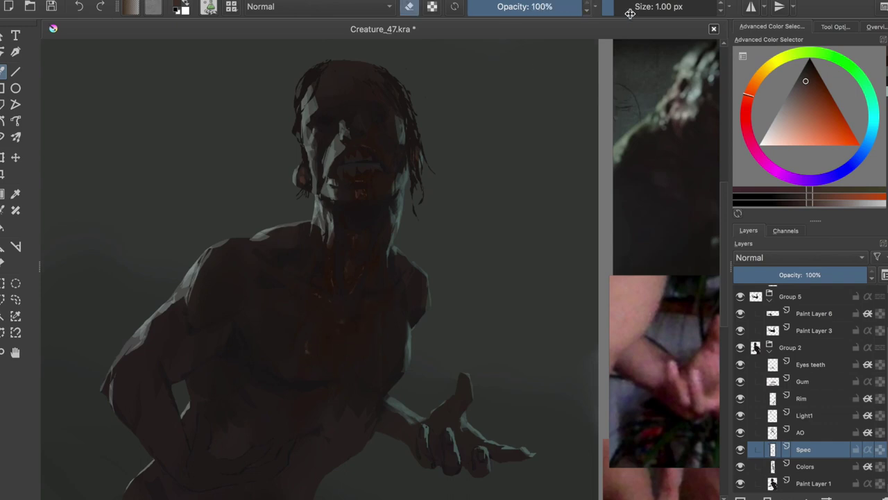
key(m)
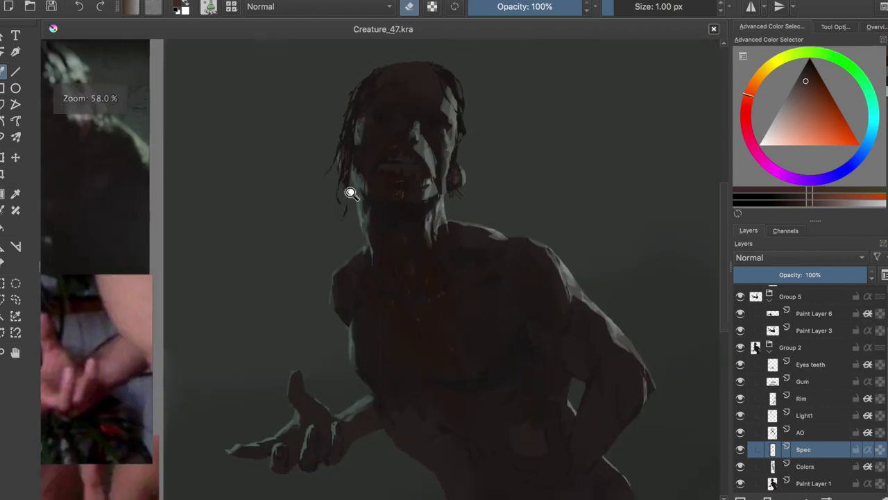
key(minus)
key(i)
key(i)
key(i)
key(plus)
key(i)
key(m)
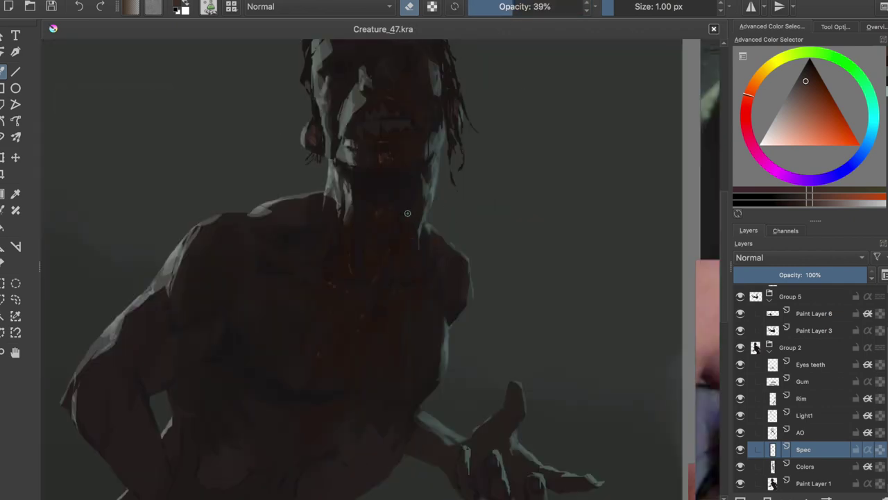
key(ctrl+s)
Step: Zoom out to show the whole figure and references, then call up the quick brush palette
key(minus)
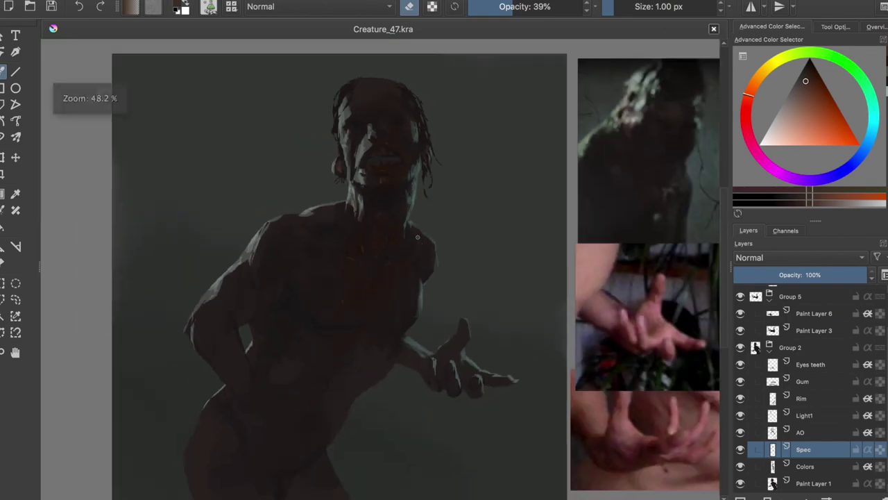
key(minus)
key(m)
right_click(369, 267)
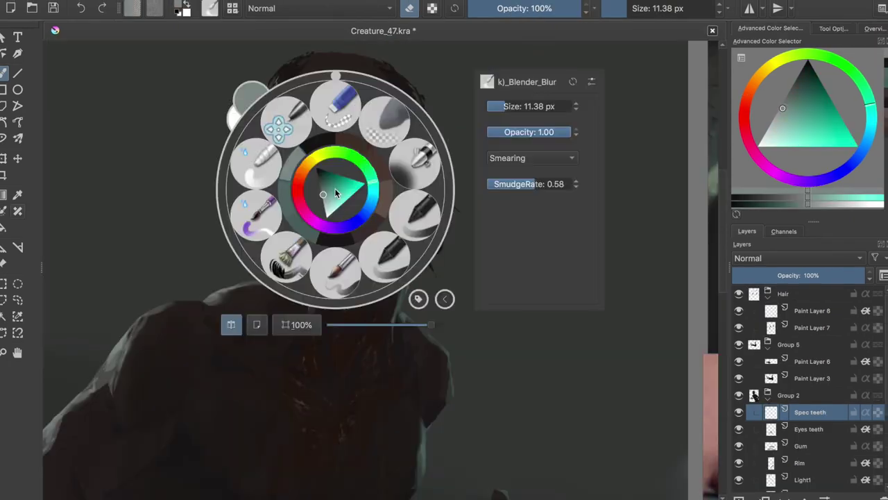
Step: Choose the fine 1 px brush at 46% opacity and paint highlights on the teeth
click(807, 82)
click(521, 9)
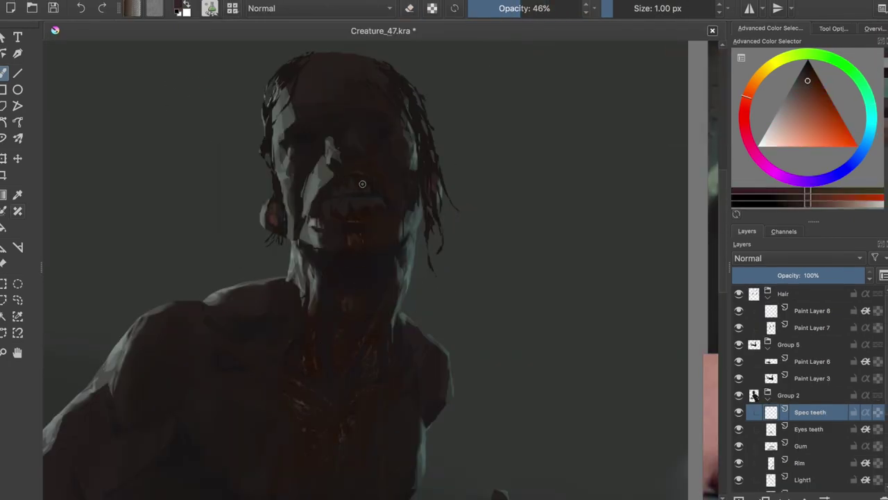
scroll(357, 170, up, 2)
drag(339, 189, 358, 180)
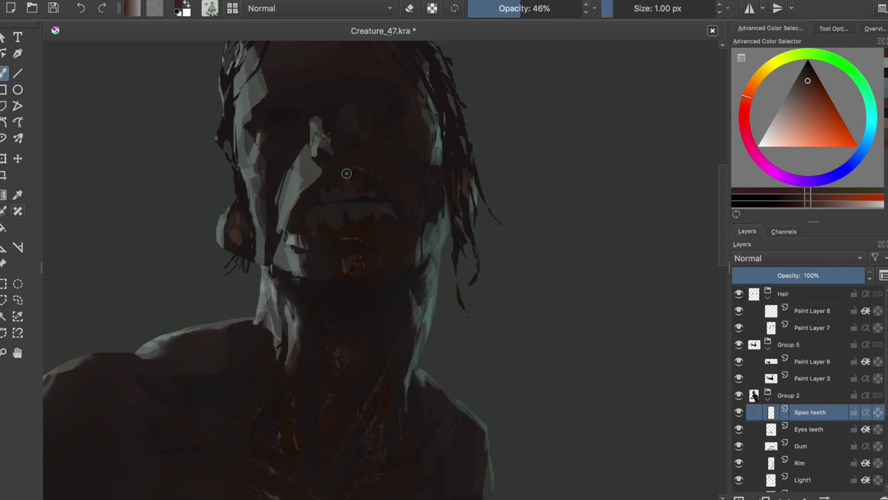
Step: Toggle between eraser and brush and raise the opacity to 81%, then full
key(e)
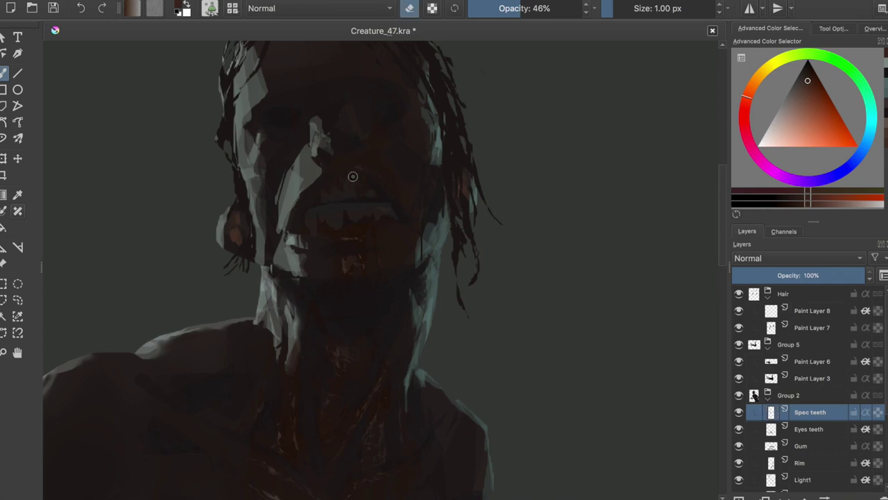
key(o)
key(o)
key(o)
key(e)
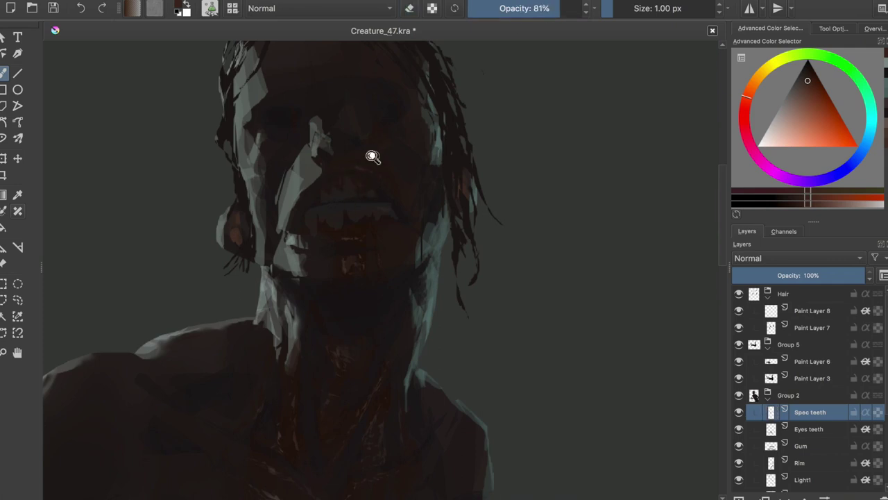
key(e)
key(e)
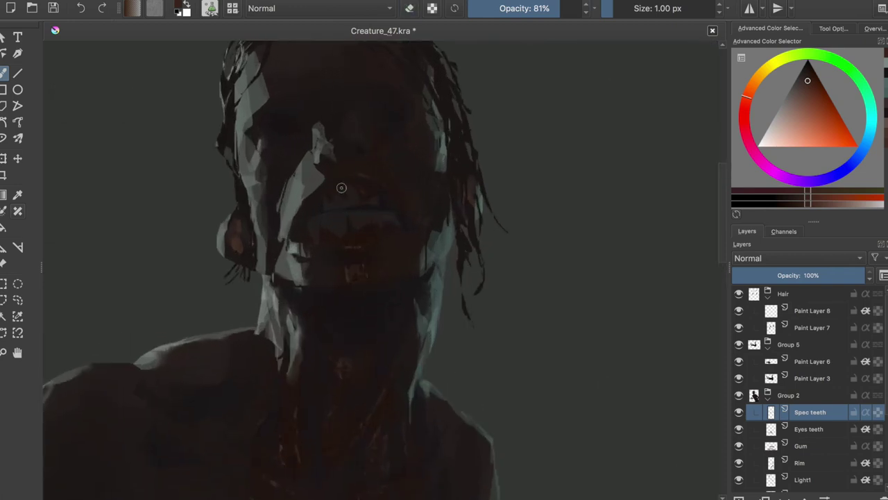
key(e)
key(e)
key(o)
key(o)
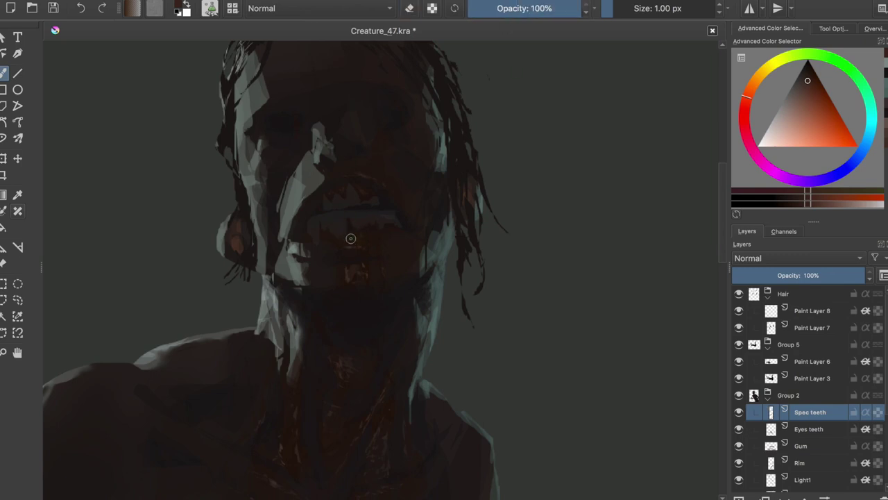
Step: Erase stray highlight spots across the mouth and check the face mirrored
key(e)
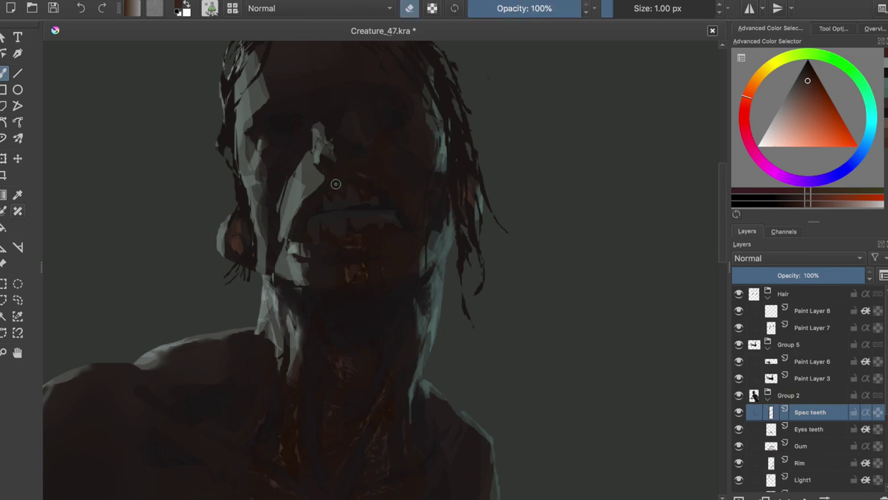
drag(370, 237, 371, 246)
key(i)
key(i)
key(i)
key(e)
drag(377, 231, 355, 240)
scroll(387, 169, down, 3)
scroll(387, 169, up, 4)
key(m)
key(e)
Step: Sample a face colour and paint a small highlight near the mouth at about 41% opacity
ctrl+click(407, 213)
key(o)
key(o)
key(o)
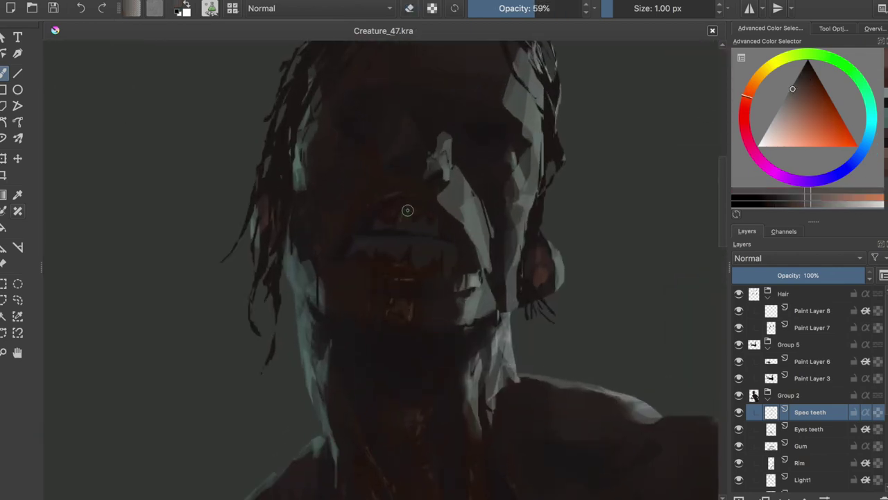
key(o)
key(o)
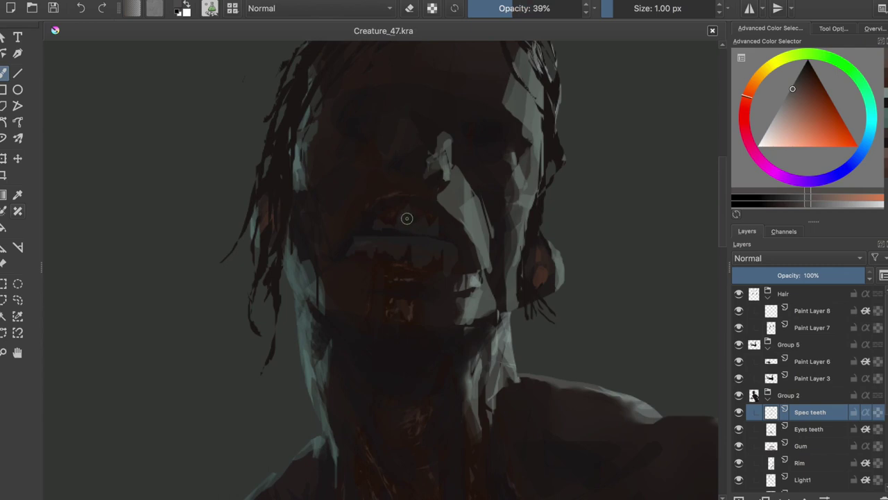
key(i)
drag(402, 221, 407, 217)
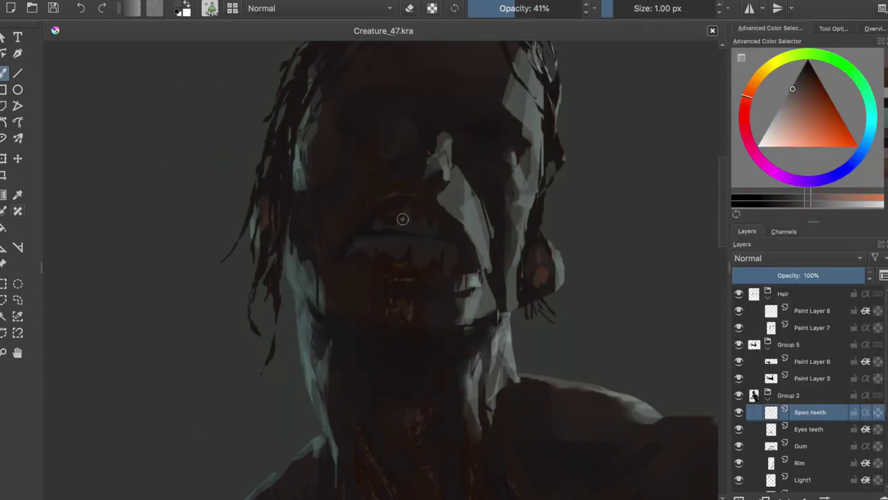
key(e)
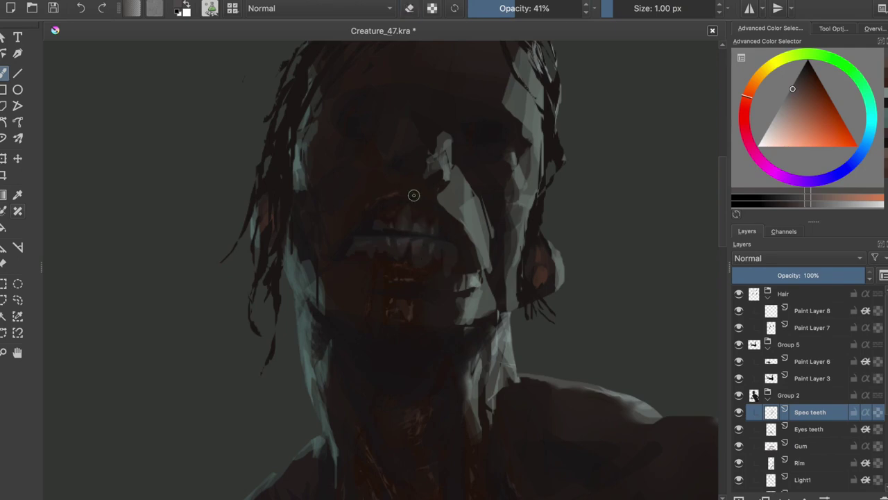
Step: Check mirrored view, save, reset brush opacity to full, and step down to the Eyes teeth layer
key(m)
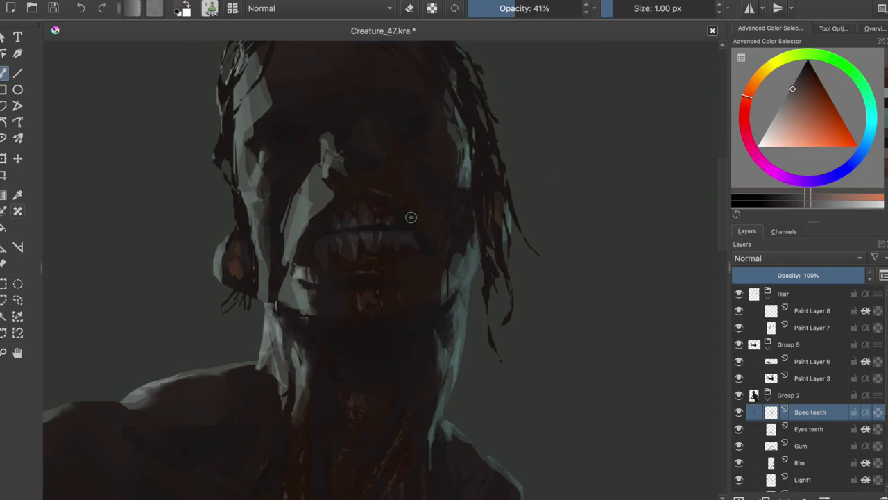
key(m)
key(2)
key(ctrl+s)
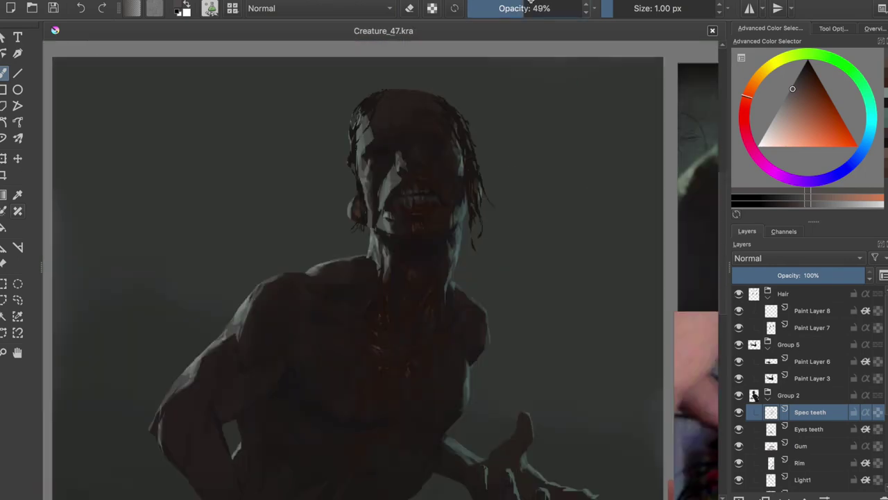
drag(535, 8, 582, 8)
key(1)
key(Page_Down)
key(e)
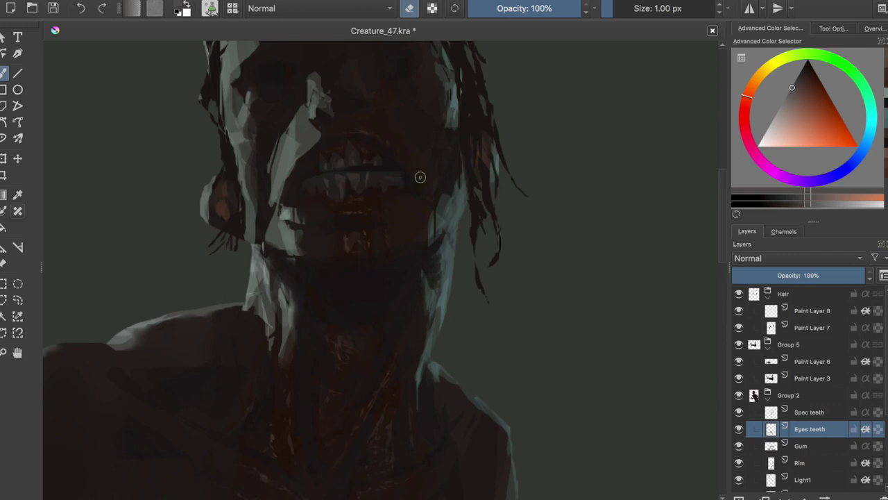
Step: Adjust brush opacity to 22%, 39%, then full, mirroring the view to check the teeth and saving
scroll(367, 170, up, 2)
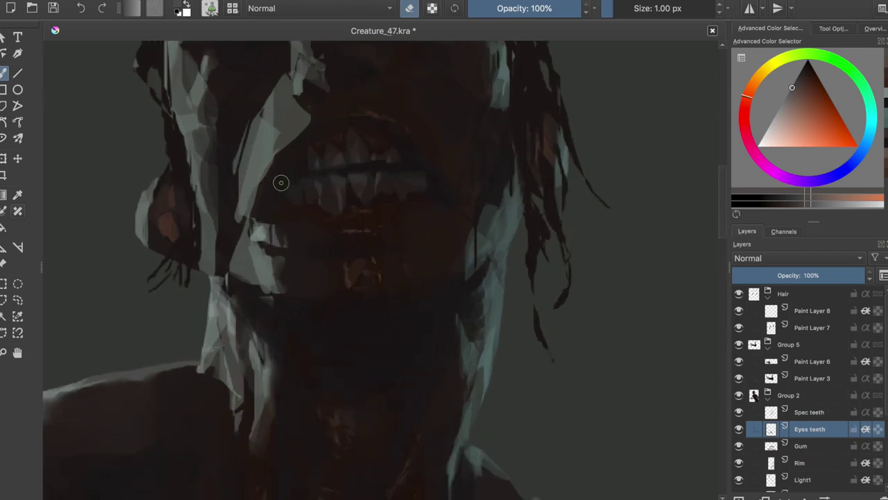
key(i)
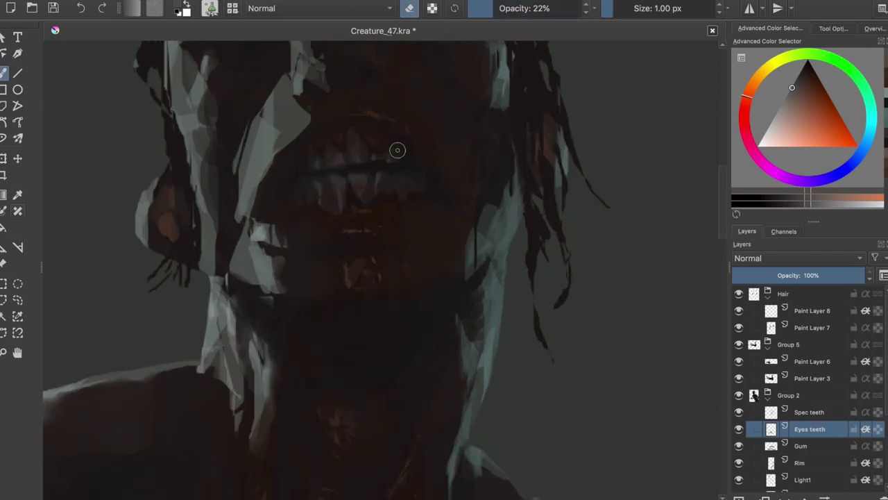
key(o)
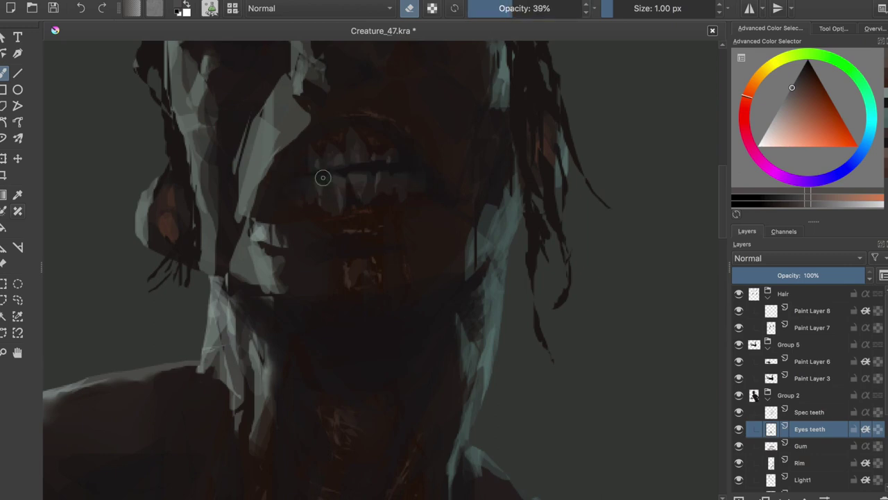
scroll(430, 168, down, 1)
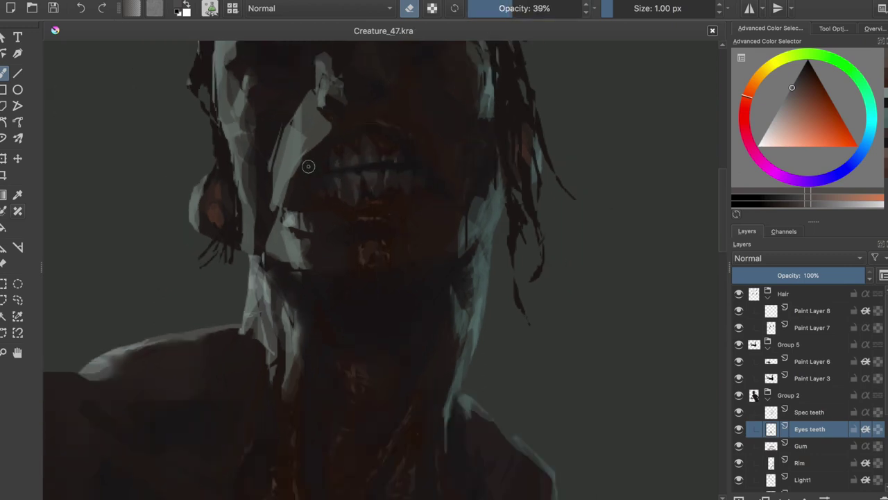
key(m)
key(ctrl+s)
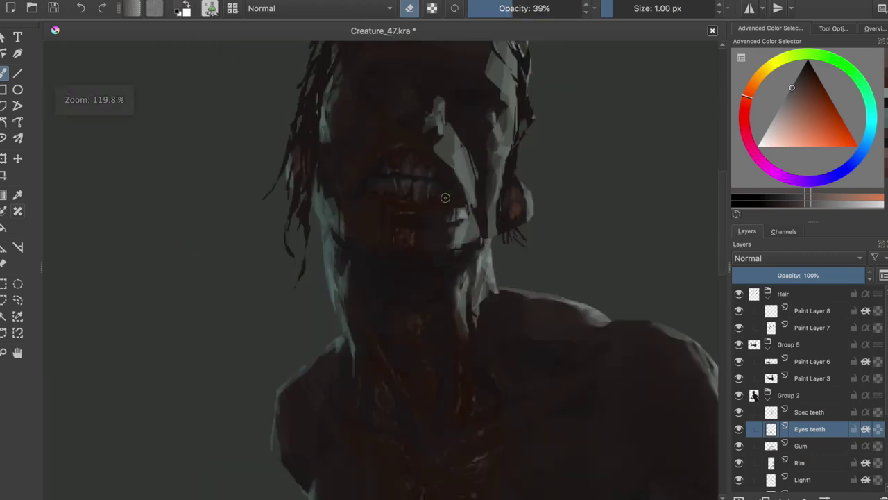
scroll(433, 185, up, 1)
key(m)
key(o)
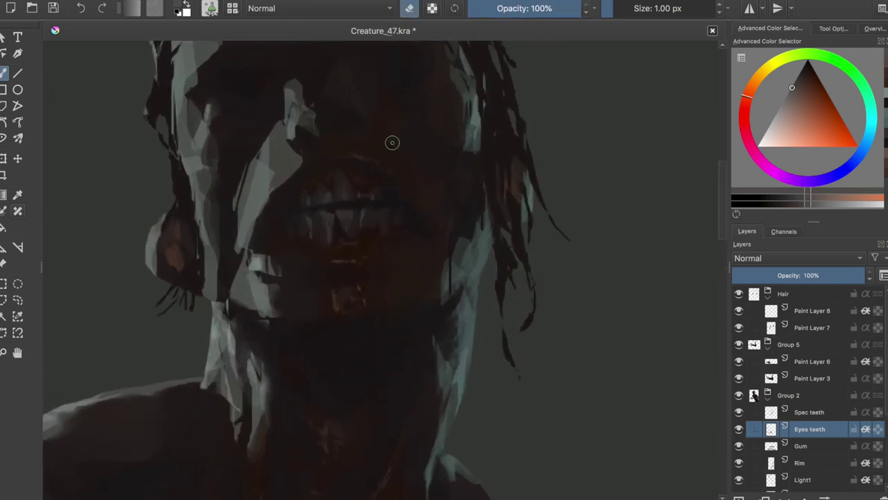
scroll(344, 171, down, 1)
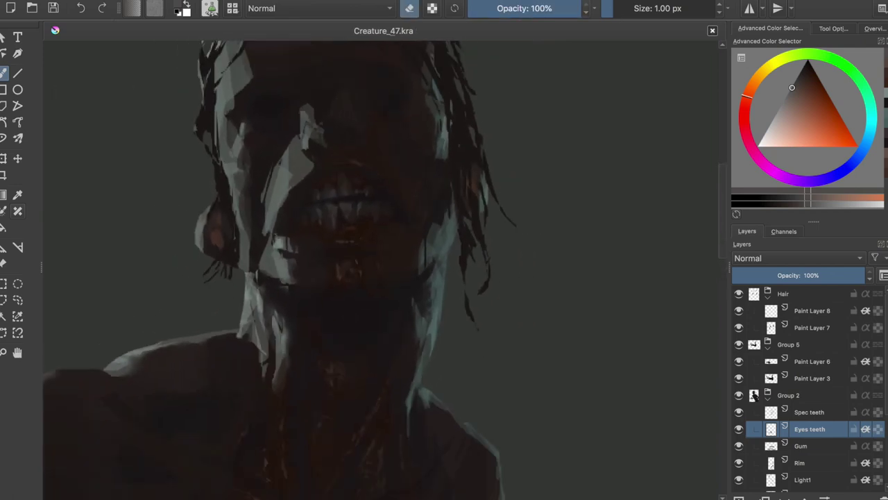
Step: On the Gum layer, paint a faint pinkish tone on the gums at 61% opacity
click(774, 448)
key(plus)
ctrl+click(337, 227)
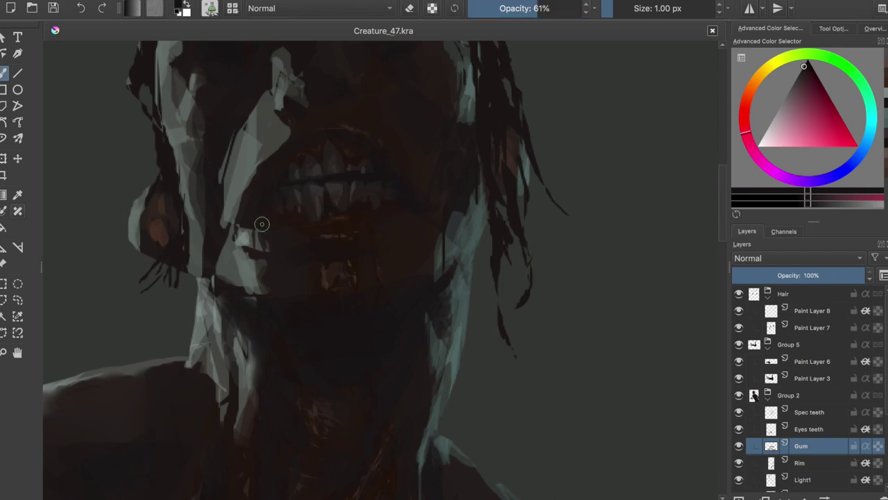
drag(343, 214, 356, 220)
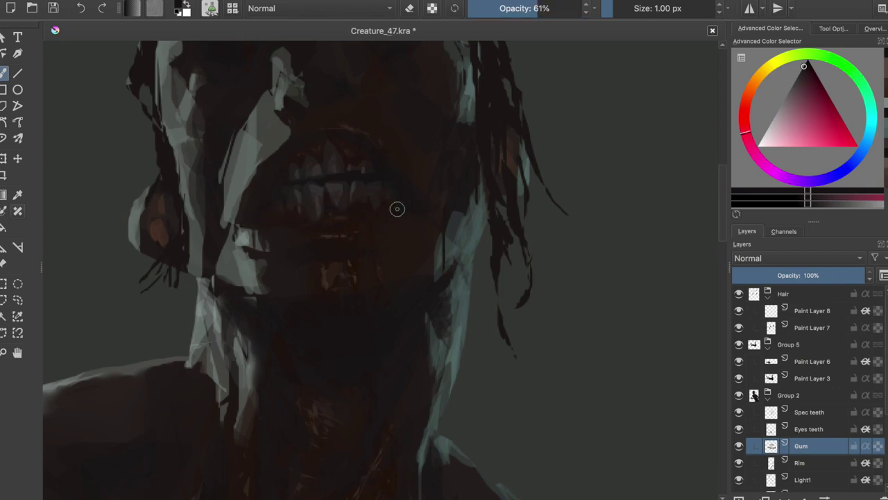
Step: Erase stray highlights on the teeth on the Spec teeth layer and restore the normal view
click(808, 413)
key(ctrl+s)
key(e)
drag(331, 222, 336, 214)
key(m)
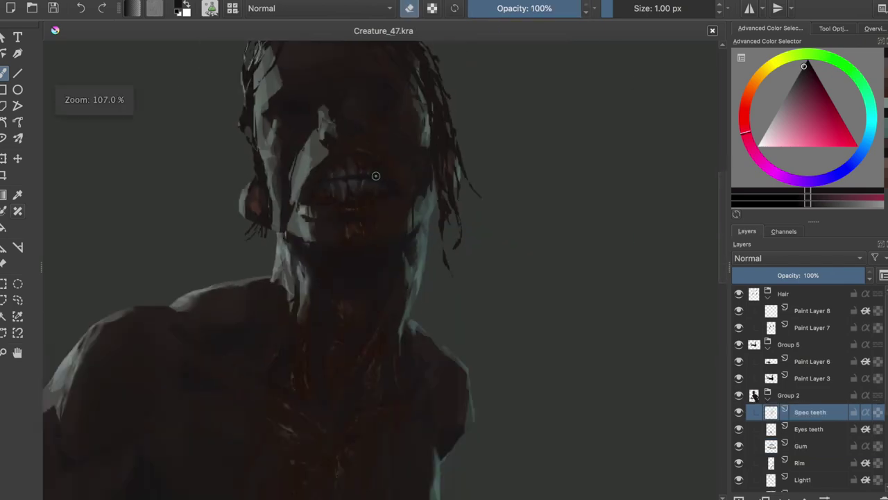